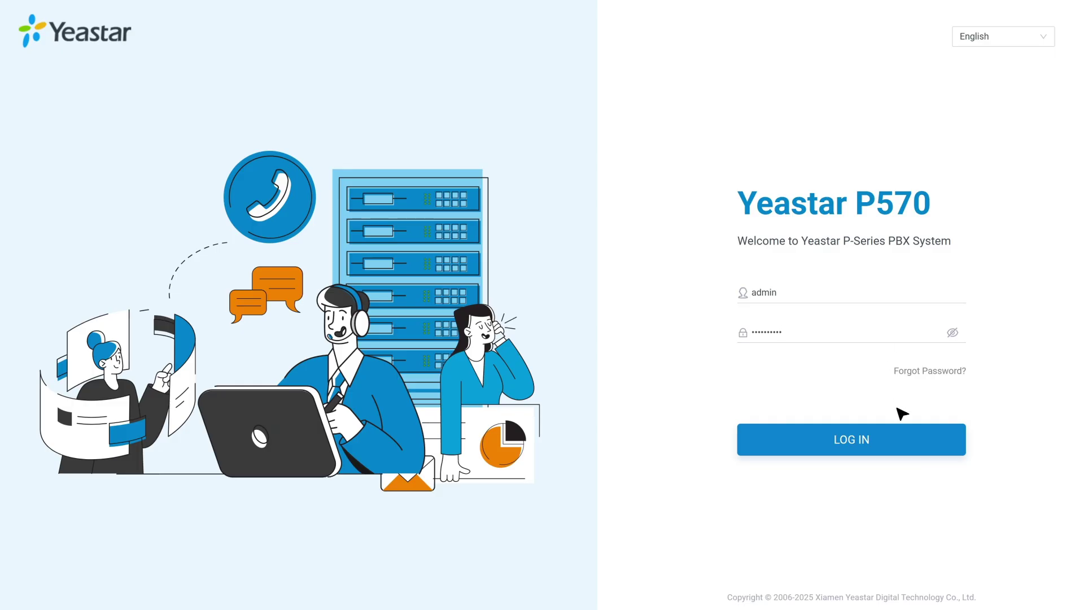
- Sign in to the Yeastar P570 console with the admin credentials
{"action": "left_click", "coordinate": [899, 440]}
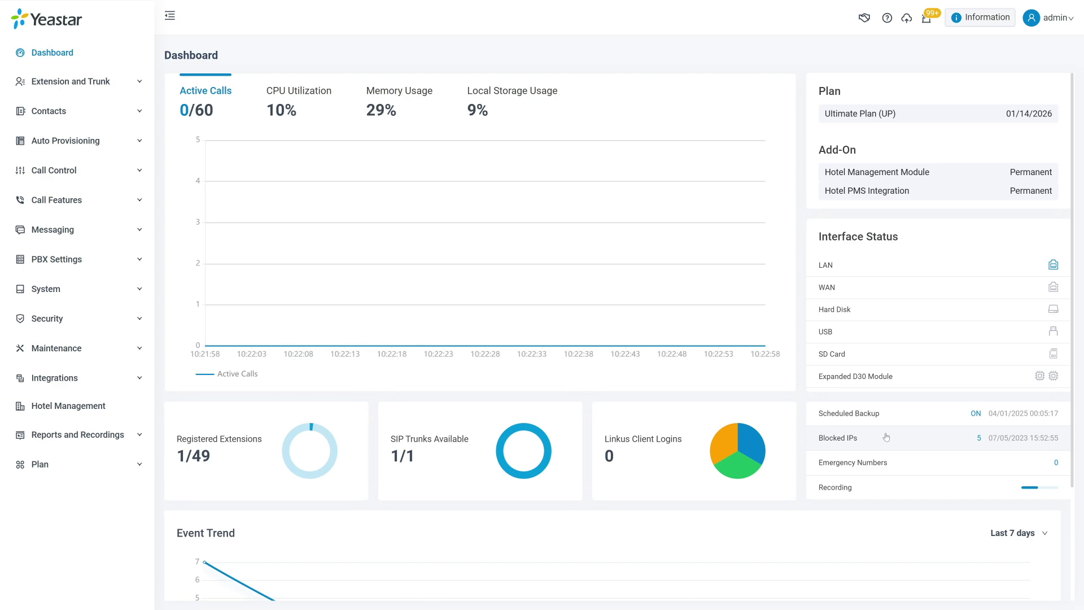
- Go to Integrations > CRM and open the Custom template management page
{"action": "left_click", "coordinate": [101, 380]}
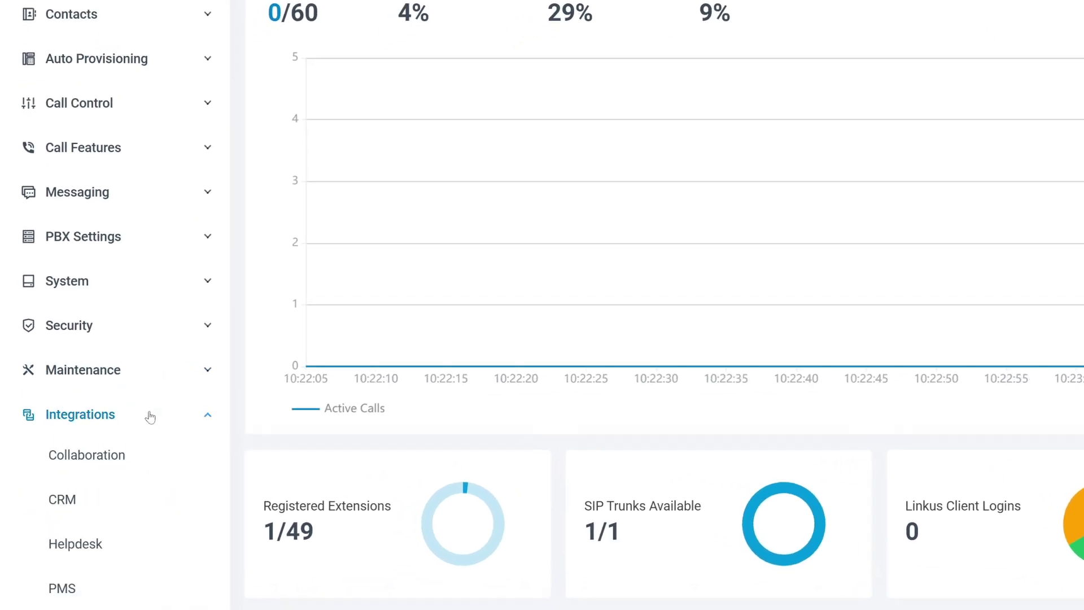
{"action": "left_click", "coordinate": [125, 500]}
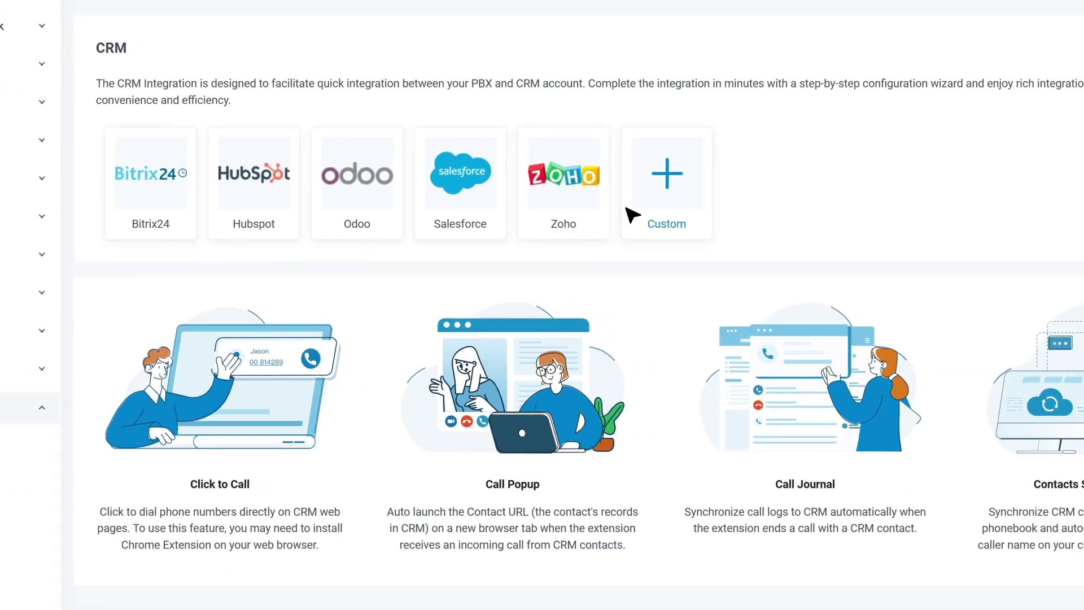
{"action": "left_click", "coordinate": [823, 196]}
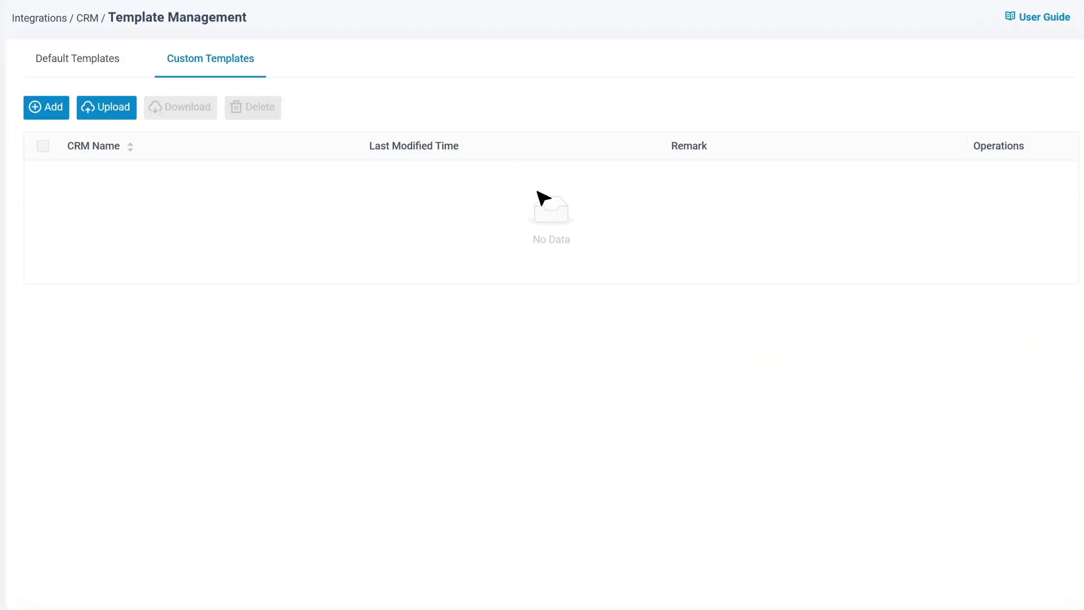
- Add a new template named 'Zoho CRM_New' with Max Concurrent Requests set to 6
{"action": "left_click", "coordinate": [55, 113]}
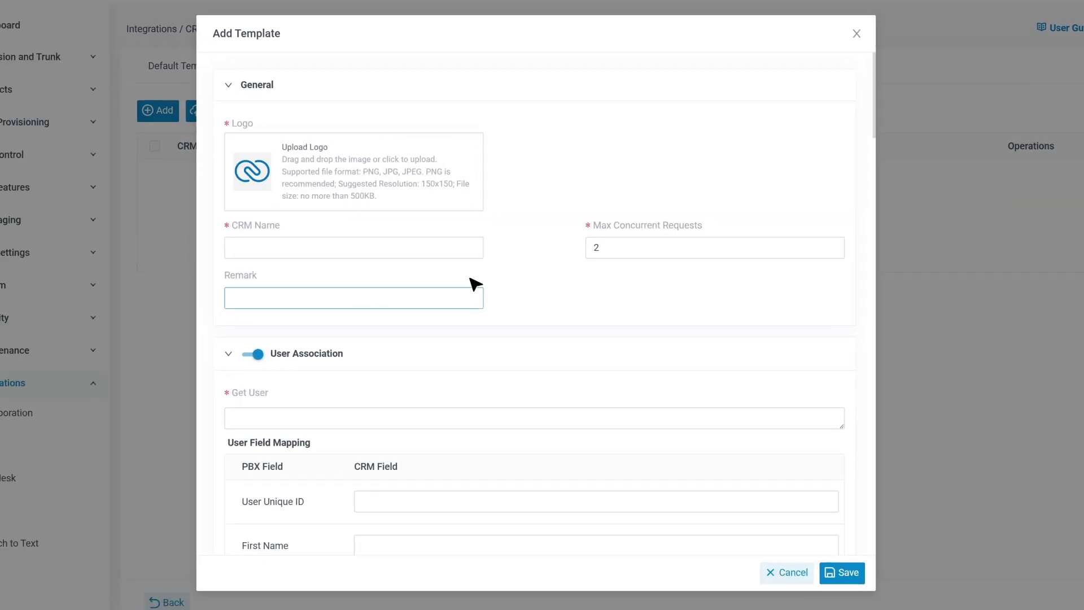
{"action": "left_click", "coordinate": [472, 247]}
{"action": "type", "text": "Zoho CRM_New"}
{"action": "left_click", "coordinate": [598, 247]}
{"action": "key", "text": "BackSpace"}
{"action": "type", "text": "6"}
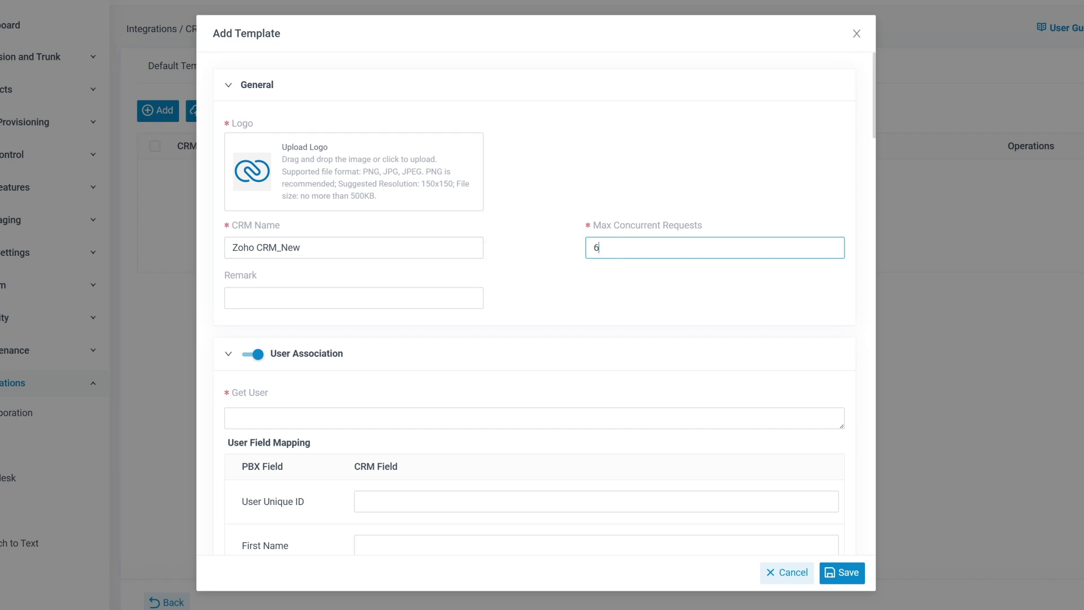
- Enter the remark 'An example of CRM integration template'
{"action": "left_click", "coordinate": [354, 297]}
{"action": "left_click", "coordinate": [458, 298]}
{"action": "type", "text": "An example of CRM integration template."}
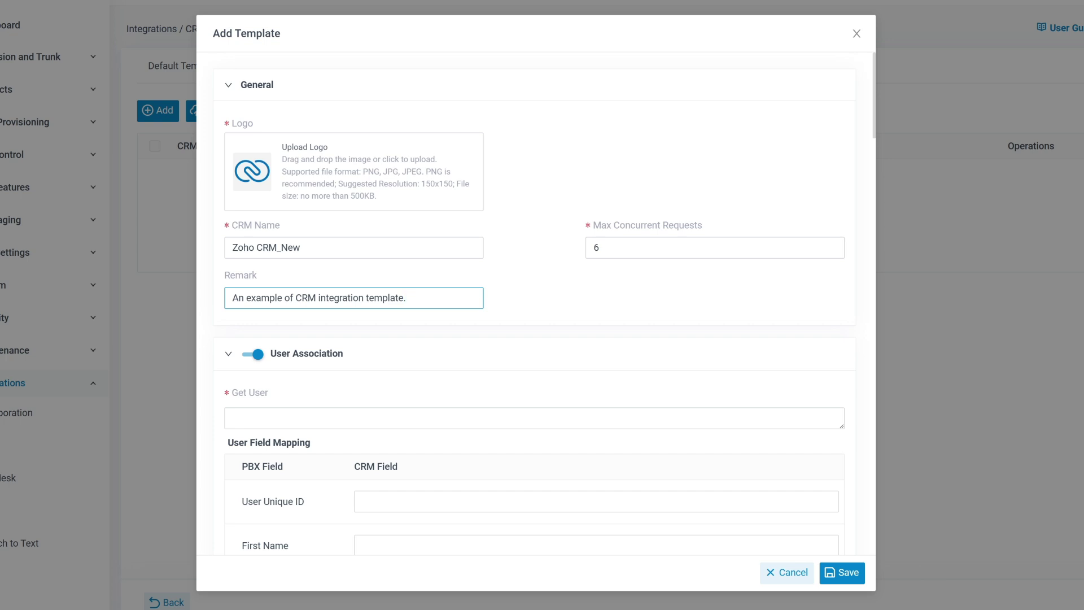
{"action": "left_click", "coordinate": [606, 307]}
{"action": "scroll", "coordinate": [606, 308], "scroll_direction": "down", "scroll_amount": 4}
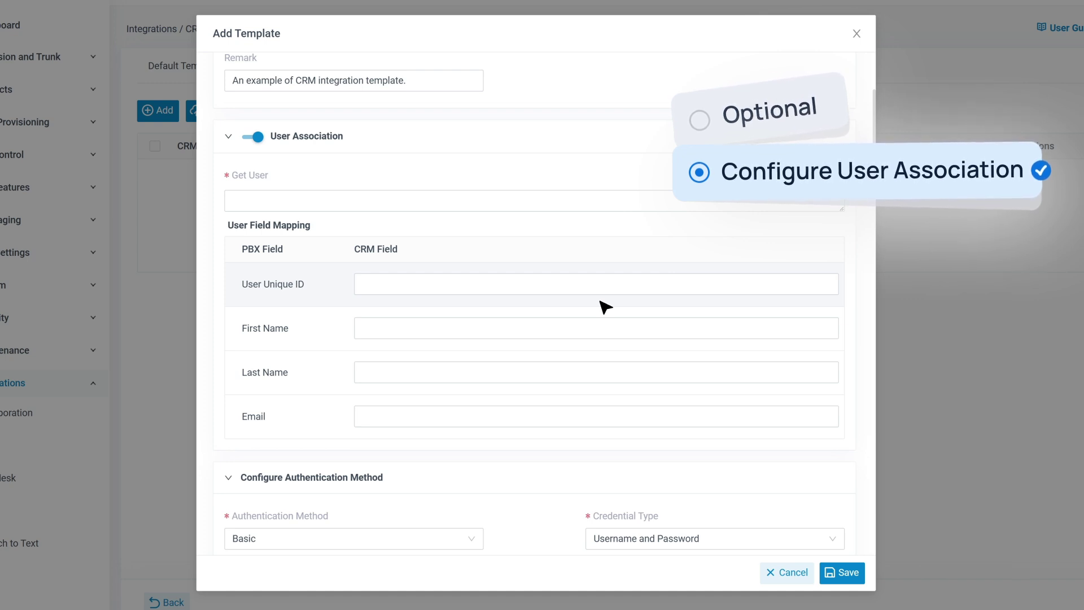
- Set Get User to the Zoho active-users URL and map users.#.id and users.#.first_name
{"action": "left_click", "coordinate": [534, 200]}
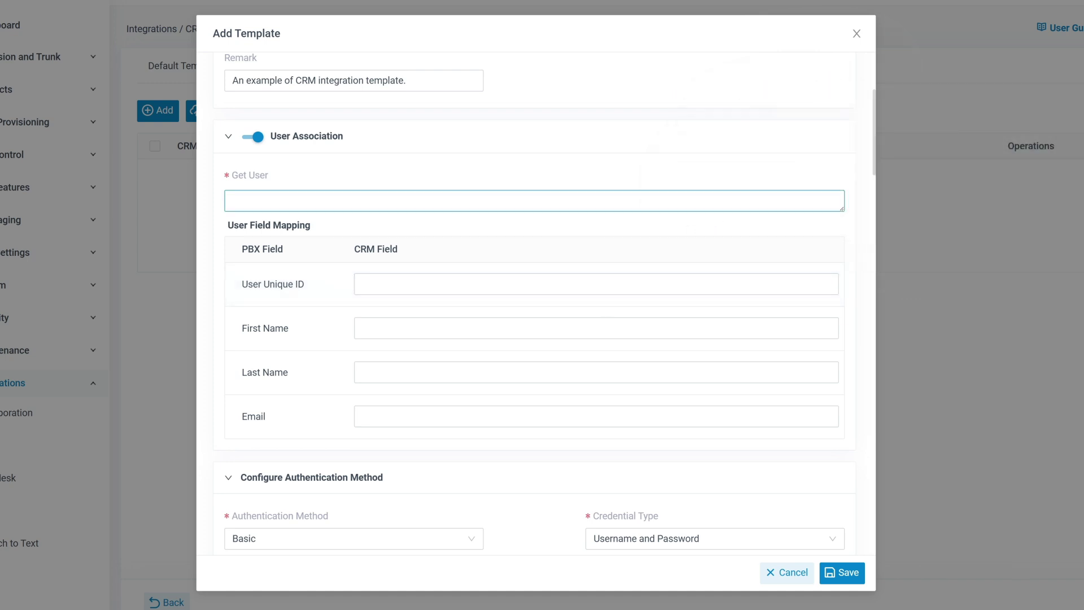
{"action": "type", "text": "http://www.zohoapis.com/crm/v7/users?type=ActiveUsers"}
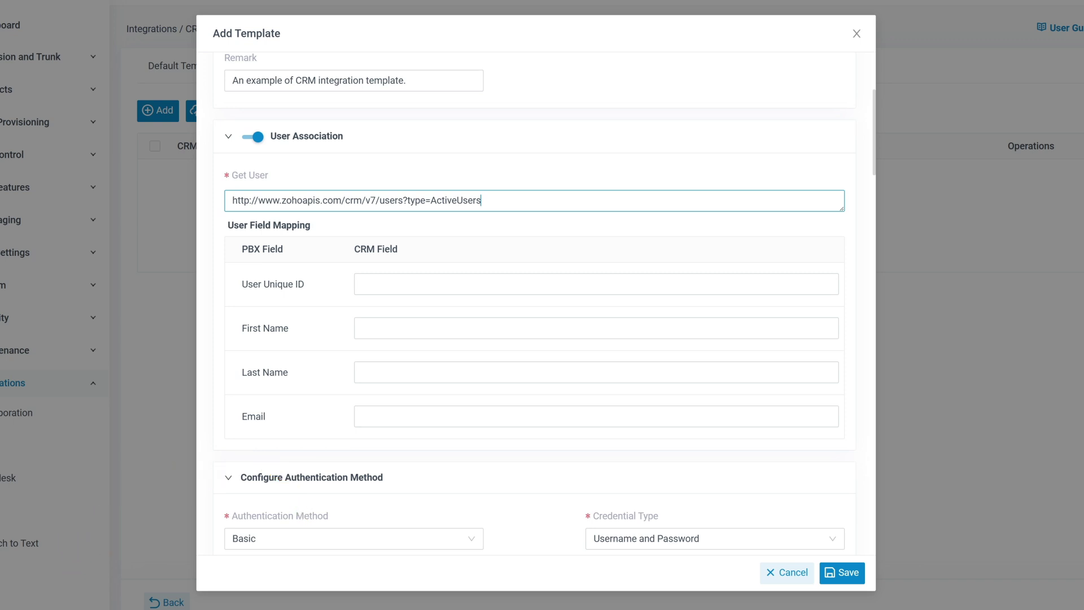
{"action": "left_click", "coordinate": [720, 284]}
{"action": "type", "text": "users.#.id"}
{"action": "left_click", "coordinate": [731, 329]}
{"action": "type", "text": "users.#.first_name"}
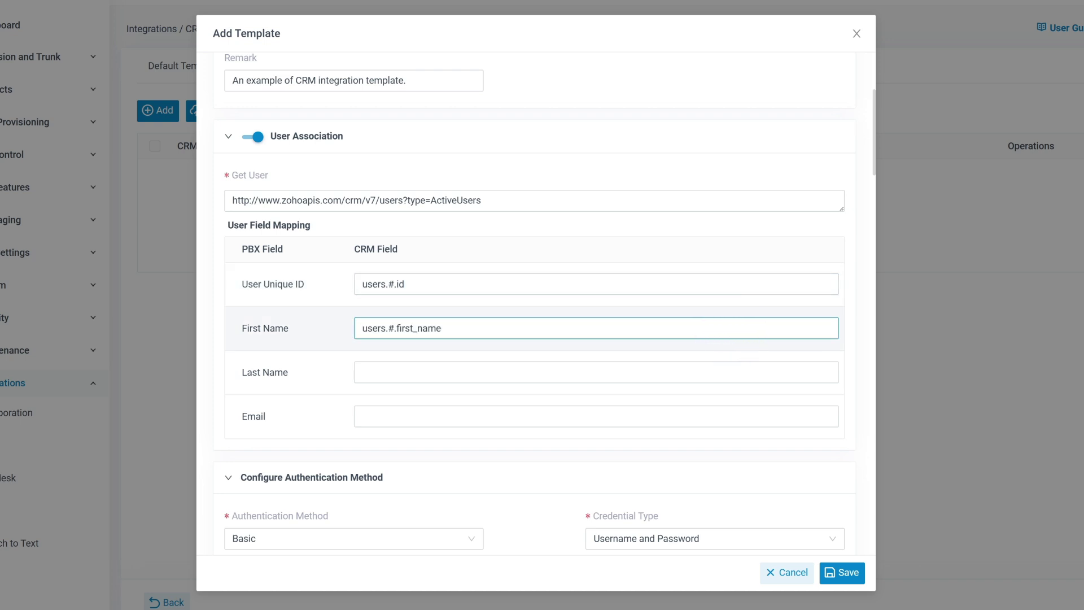
- Map Last Name to users.#.last_name and Email to users.#.email
{"action": "left_click", "coordinate": [750, 370]}
{"action": "type", "text": "users.#.last_name"}
{"action": "left_click", "coordinate": [733, 416]}
{"action": "left_click", "coordinate": [592, 416]}
{"action": "type", "text": "users.#.email"}
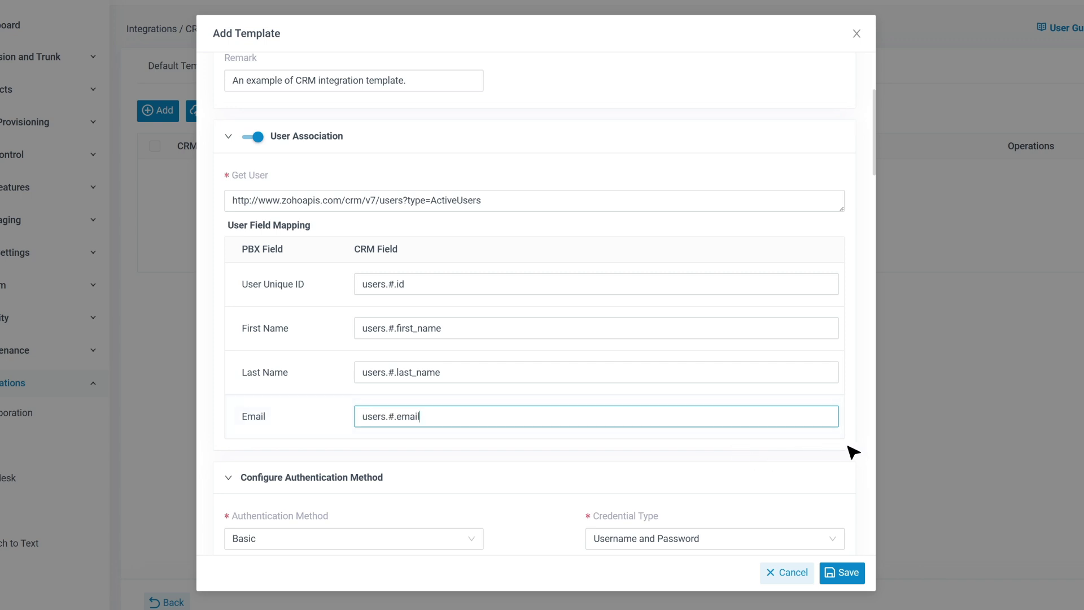
{"action": "scroll", "coordinate": [851, 450], "scroll_direction": "down", "scroll_amount": 3}
{"action": "scroll", "coordinate": [852, 447], "scroll_direction": "down", "scroll_amount": 3}
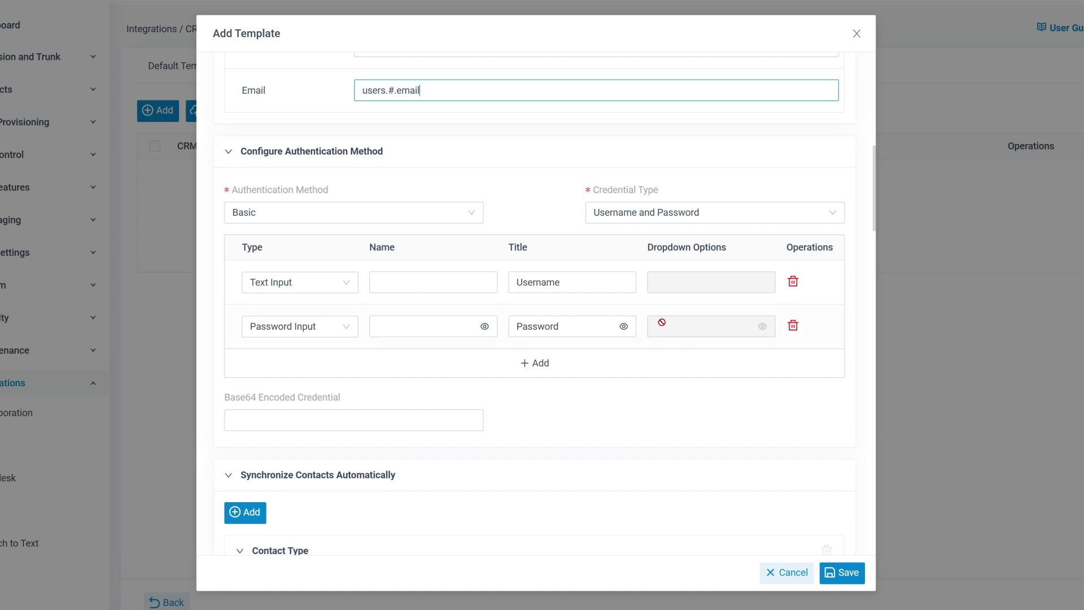
- Set the authentication method to OAuth2 with client_id and client_secret inputs
{"action": "left_click", "coordinate": [476, 211]}
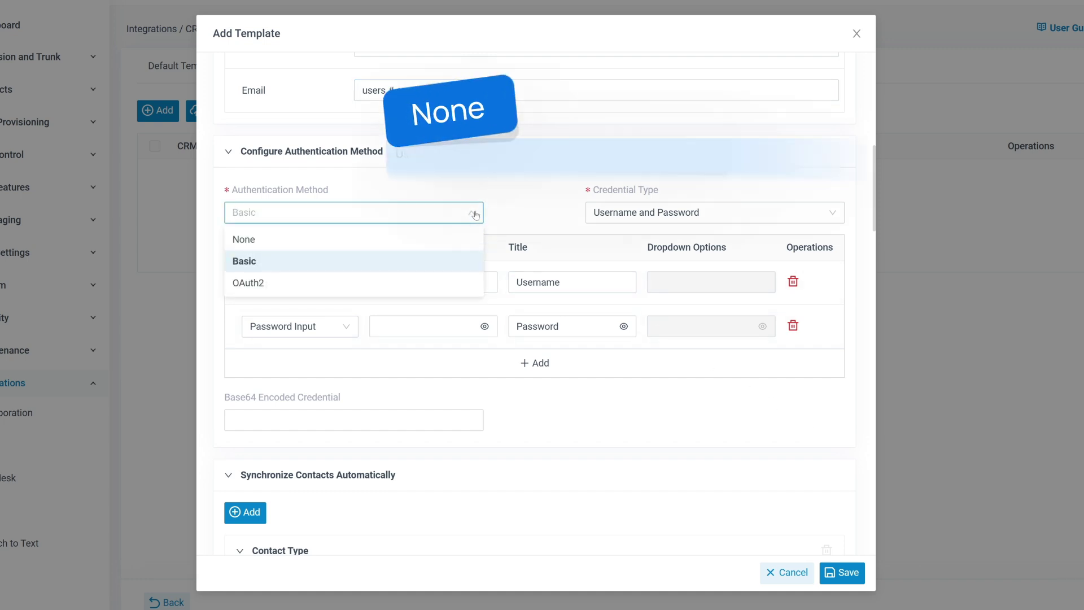
{"action": "left_click", "coordinate": [477, 238]}
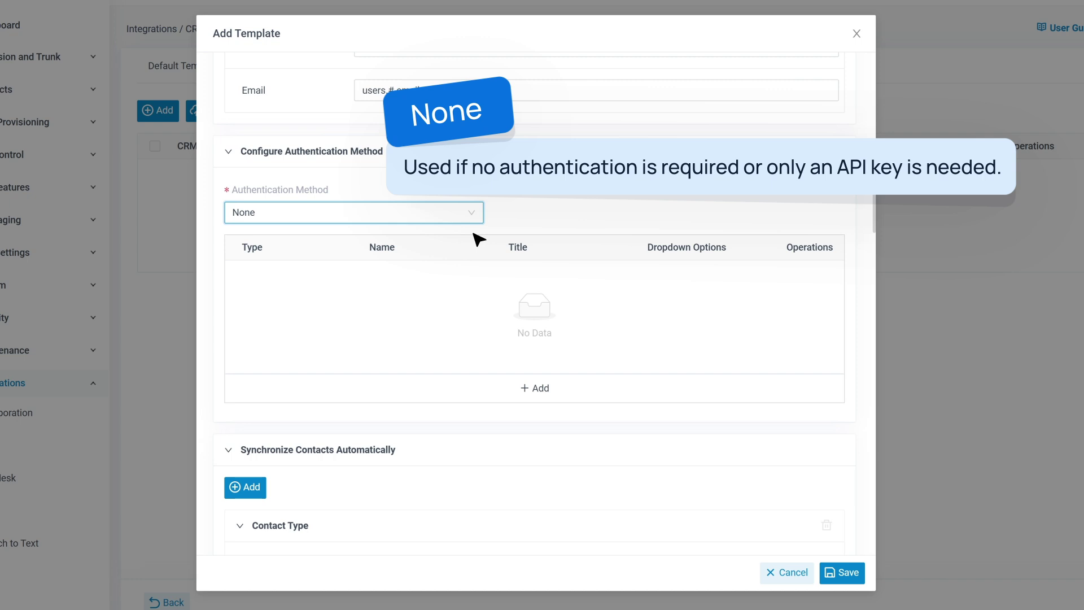
{"action": "left_click", "coordinate": [471, 214]}
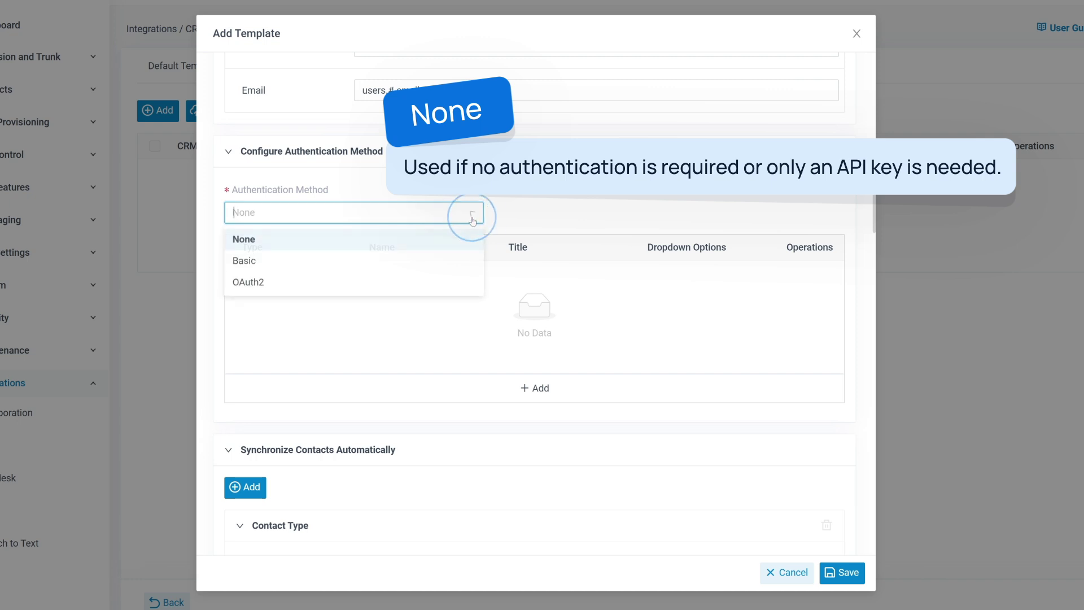
{"action": "left_click", "coordinate": [463, 260]}
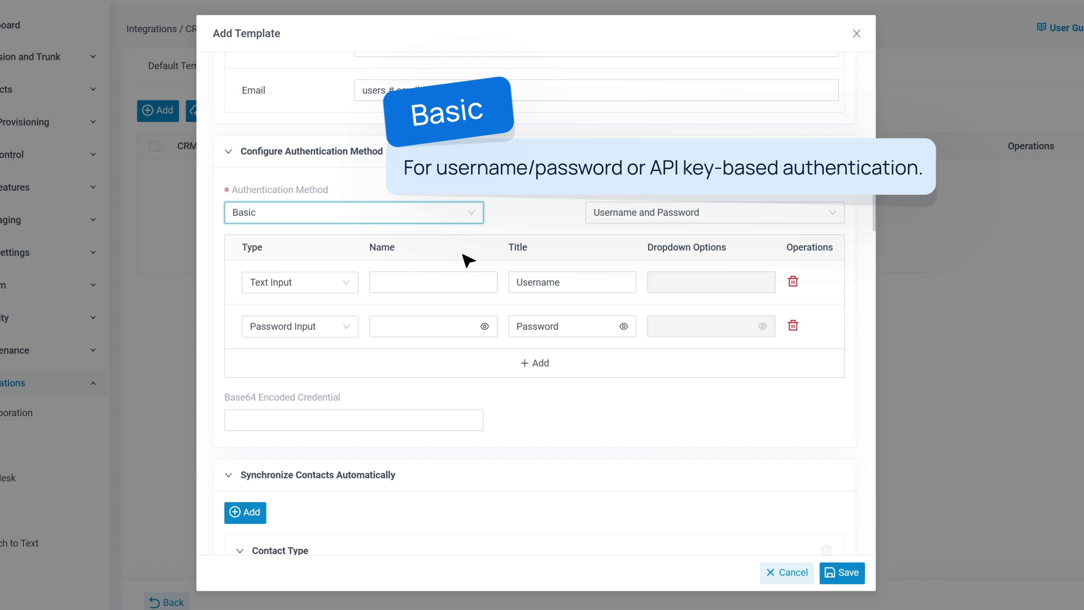
{"action": "left_click", "coordinate": [471, 212]}
{"action": "left_click", "coordinate": [458, 283]}
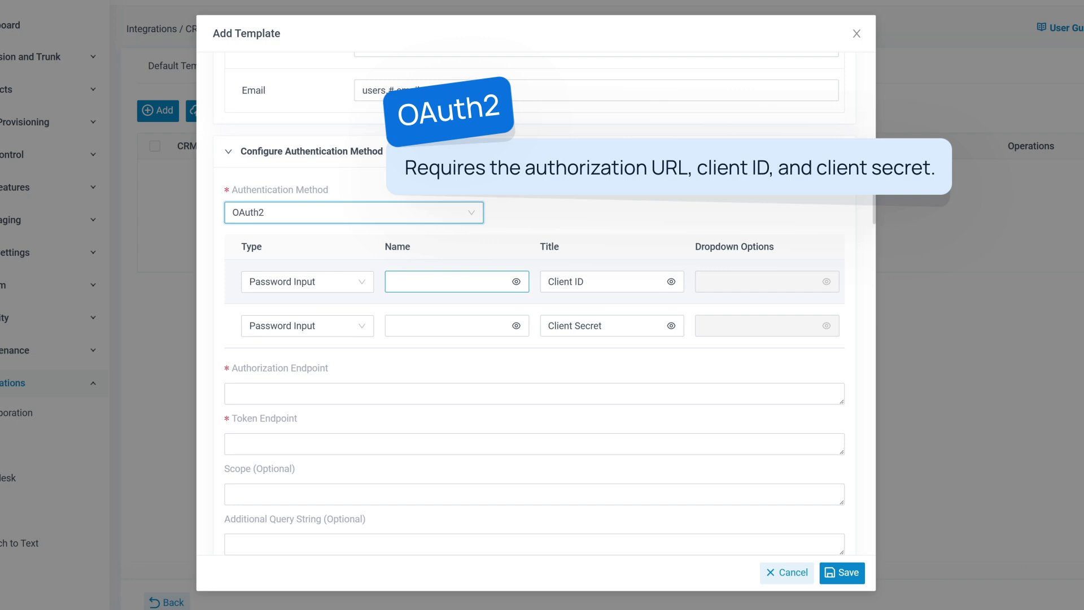
{"action": "type", "text": "client_id"}
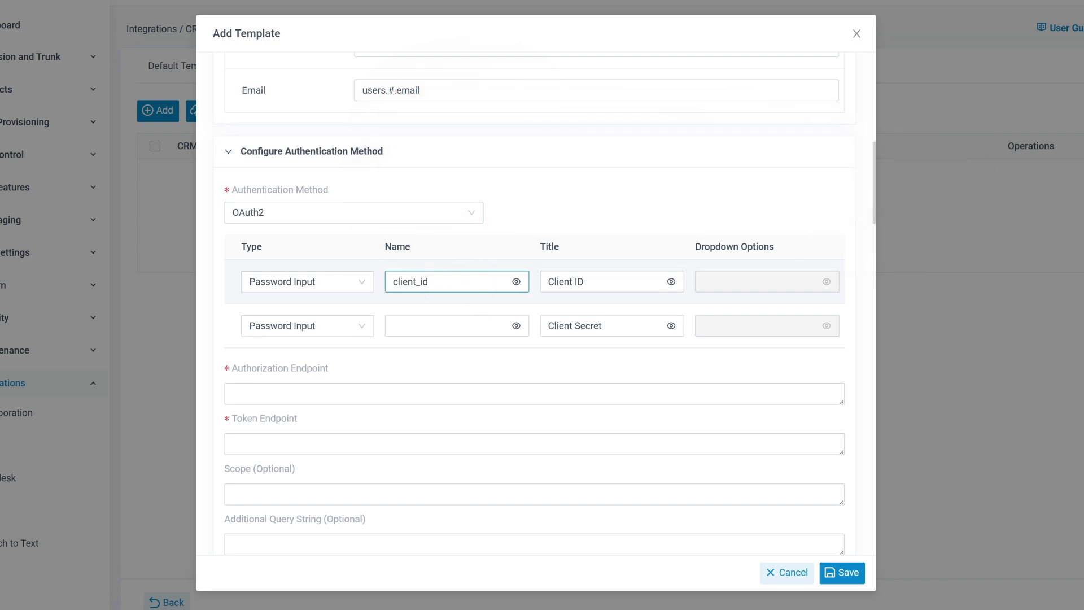
{"action": "left_click", "coordinate": [502, 326]}
{"action": "type", "text": "client_secret"}
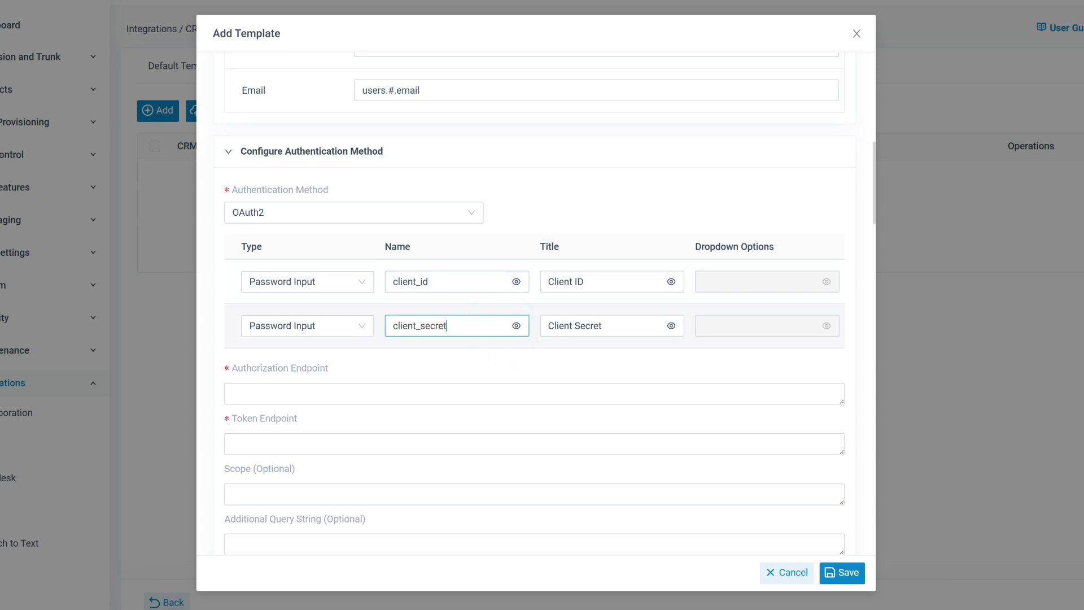
- Fill in the Zoho authorization and token endpoints and the ZohoCRM scope list
{"action": "left_click", "coordinate": [577, 393]}
{"action": "left_click", "coordinate": [637, 393]}
{"action": "key", "text": "ctrl+v"}
{"action": "left_click", "coordinate": [233, 443]}
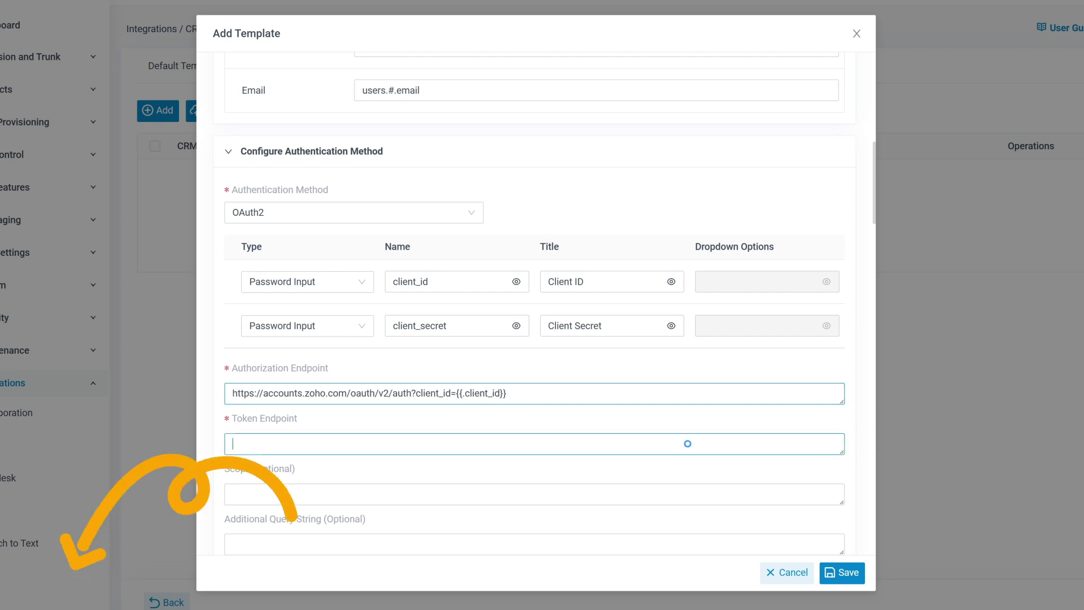
{"action": "key", "text": "ctrl+v"}
{"action": "left_click", "coordinate": [233, 494]}
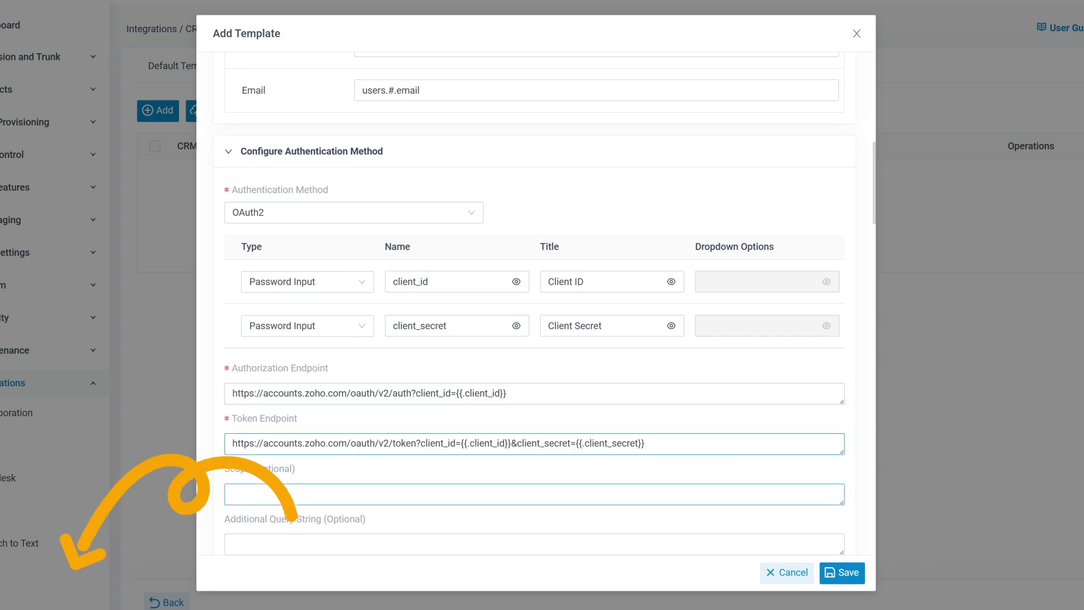
{"action": "left_click", "coordinate": [747, 492]}
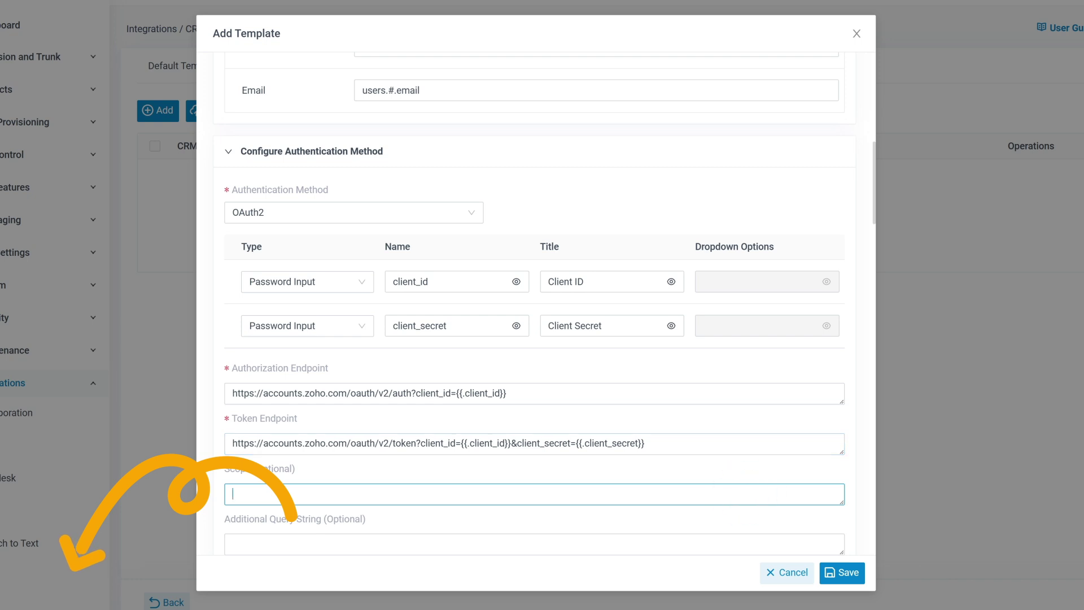
{"action": "type", "text": "ZohoCRM.modules.ALL,ZohoCRM.settings.ALL,ZohoCRM.users.ALL,ZohoCRM.org.ALL"}
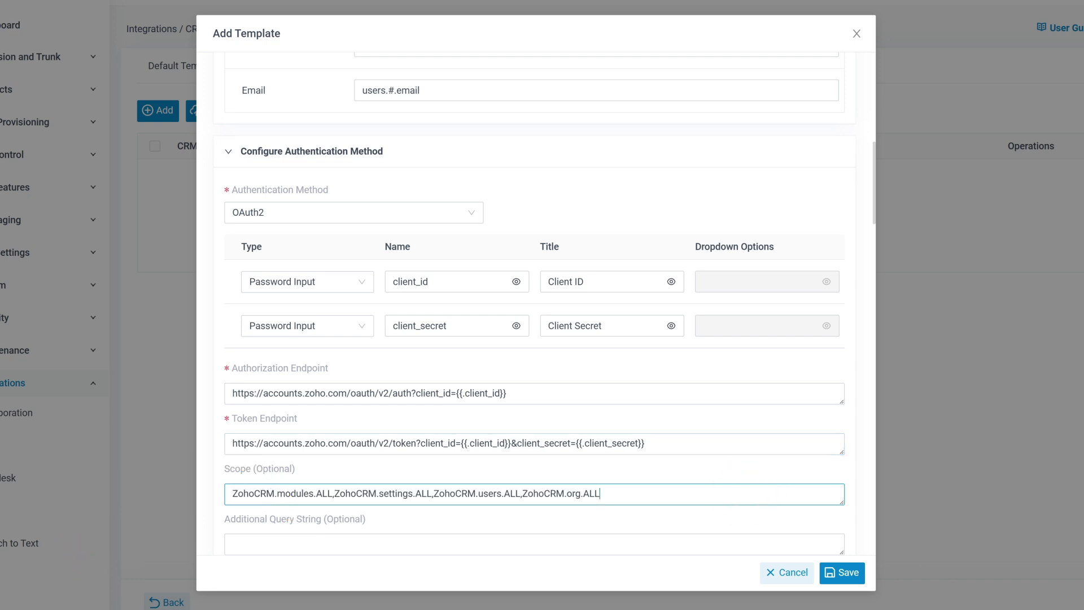
{"action": "scroll", "coordinate": [875, 468], "scroll_direction": "down", "scroll_amount": 6}
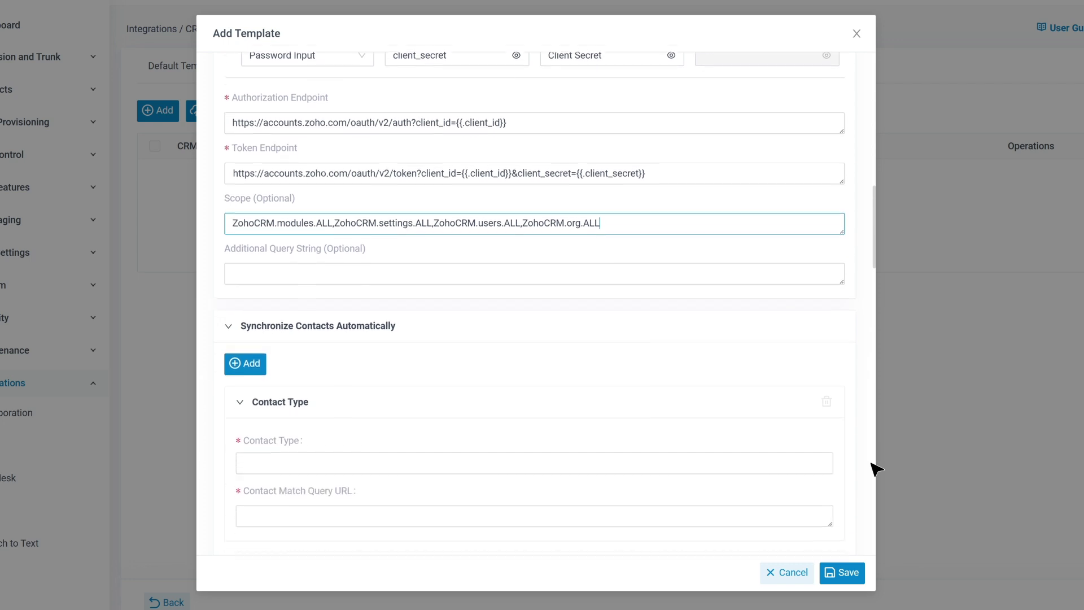
- Set contact type to 'contacts' with the Zoho contacts search query URL
{"action": "scroll", "coordinate": [876, 468], "scroll_direction": "down", "scroll_amount": 3}
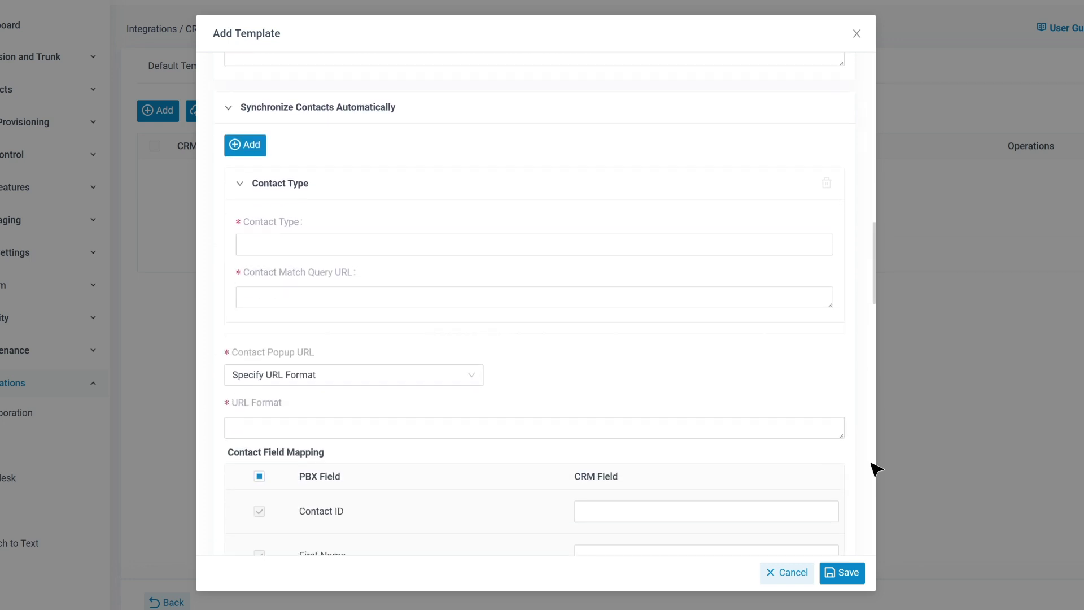
{"action": "scroll", "coordinate": [876, 468], "scroll_direction": "down", "scroll_amount": 1}
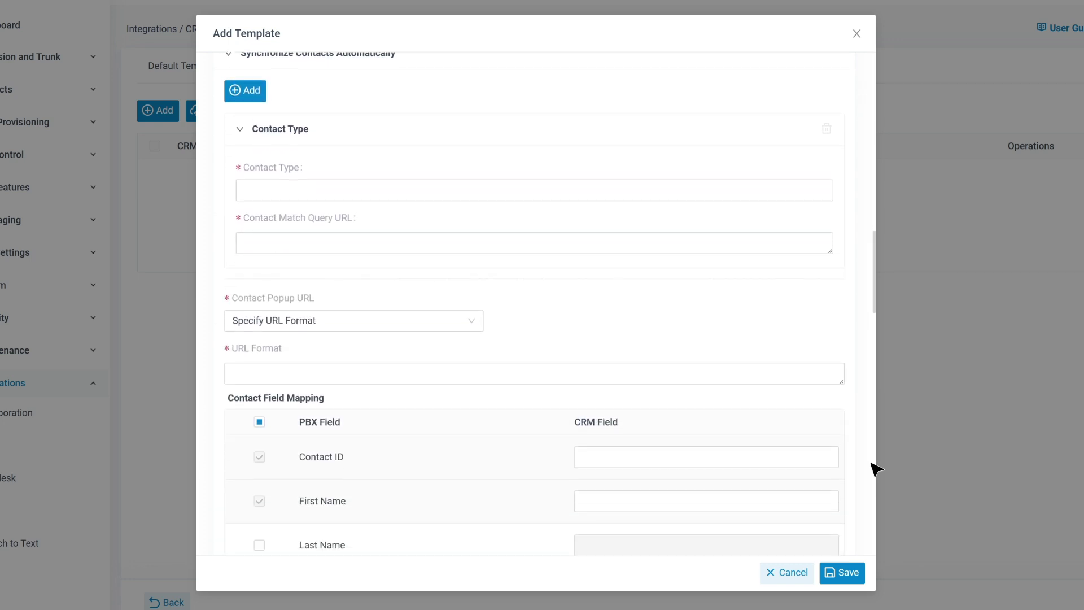
{"action": "left_click", "coordinate": [776, 189]}
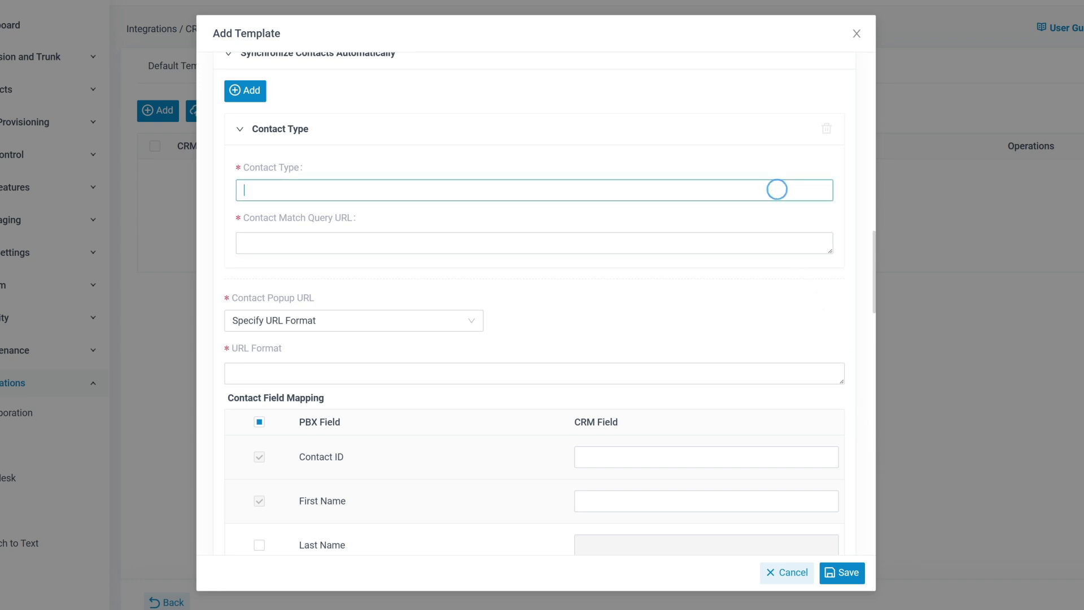
{"action": "type", "text": "contacts"}
{"action": "left_click", "coordinate": [736, 242]}
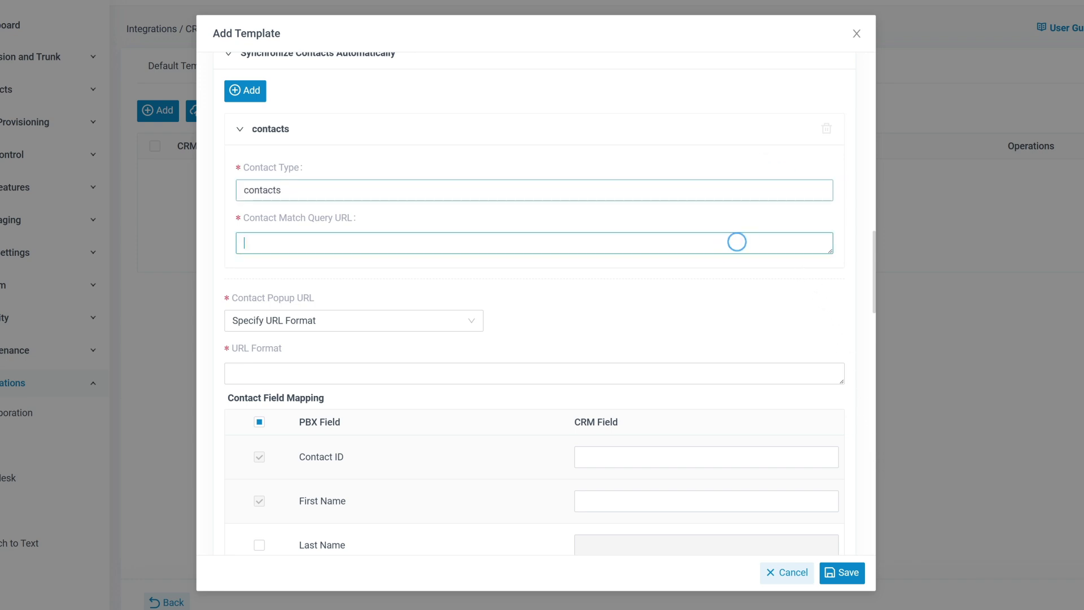
{"action": "type", "text": "https://www.zohoapis.com/crm/v7/Contacts/search?criteria=((Phone:equals:{{.Phone}})or(Home_Phone:equals:{{.Phone}})or(other_Phone:equals:{{.Phone}})or(Mobile:equals:{{.Phone}})or(Asst_Phone:equals:{{.Phone}})or(Fax:equals:{{.Phone}})or(Full_Name:equals:{{.Phone}}))"}
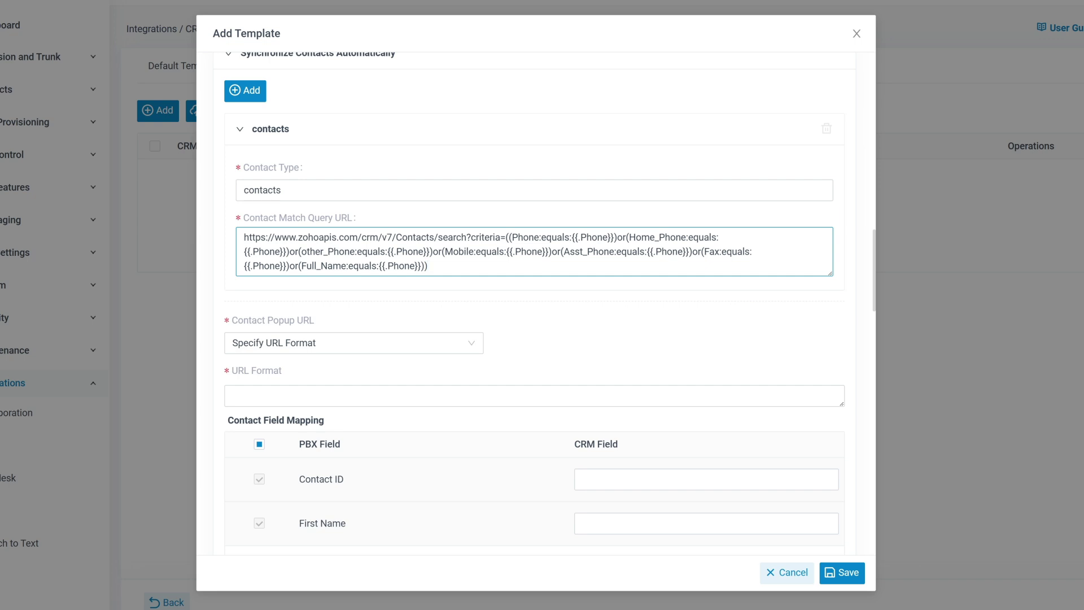
- Choose Specify URL Format and enter the Zoho contact record URL format
{"action": "left_click", "coordinate": [478, 343]}
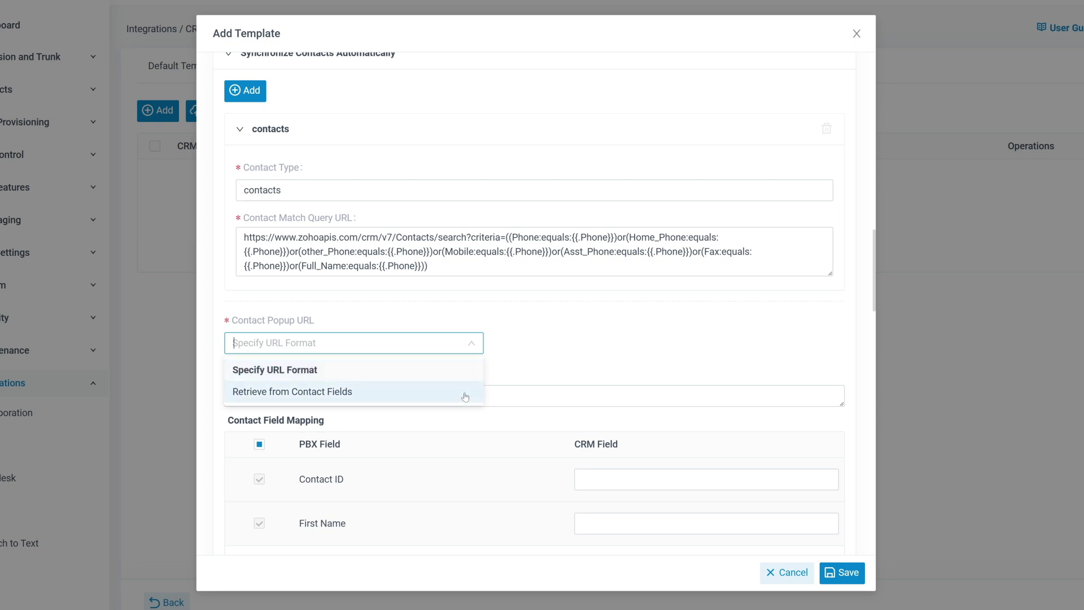
{"action": "left_click", "coordinate": [453, 374]}
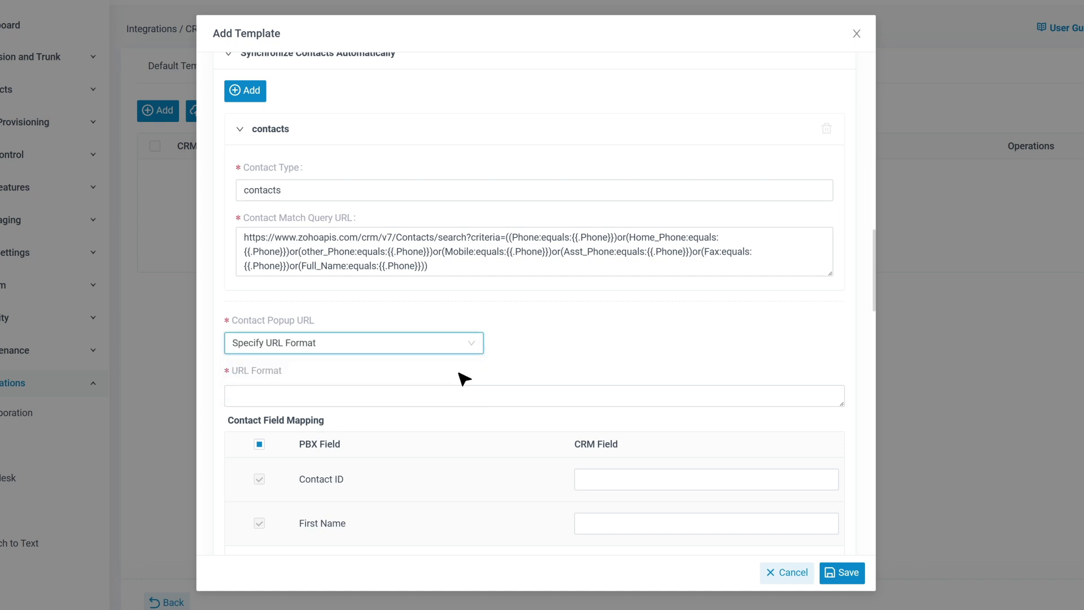
{"action": "left_click", "coordinate": [495, 392]}
{"action": "type", "text": "https://crm.zoho/crm/org883364869/tab/{{Capitalize.ContactSyncType}}/{{.ContactId}}"}
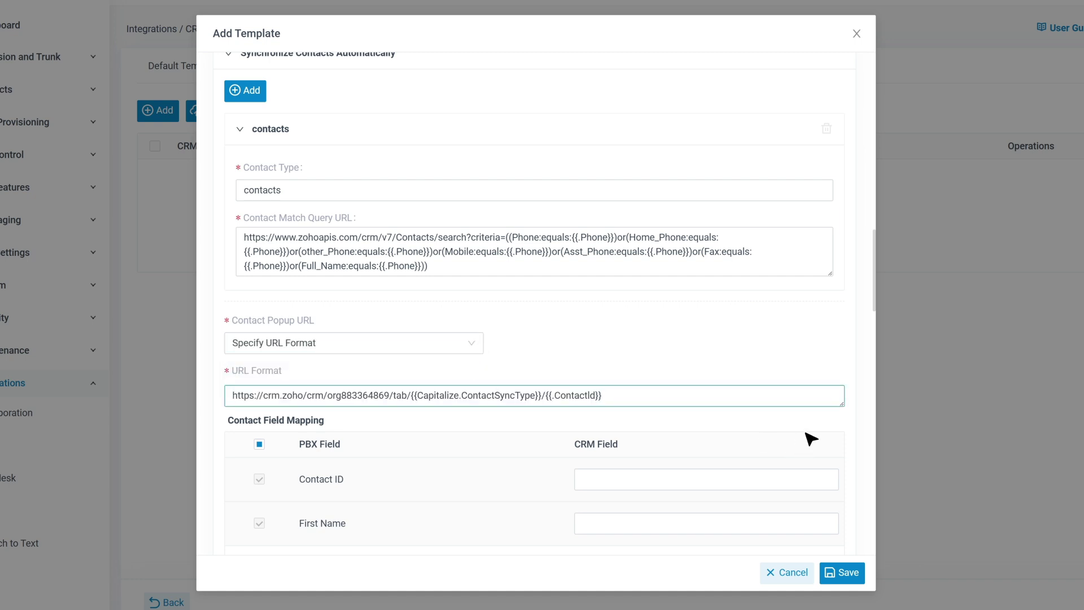
{"action": "left_click", "coordinate": [851, 422]}
- Map Contact ID to data.#.id
{"action": "scroll", "coordinate": [852, 422], "scroll_direction": "down", "scroll_amount": 4}
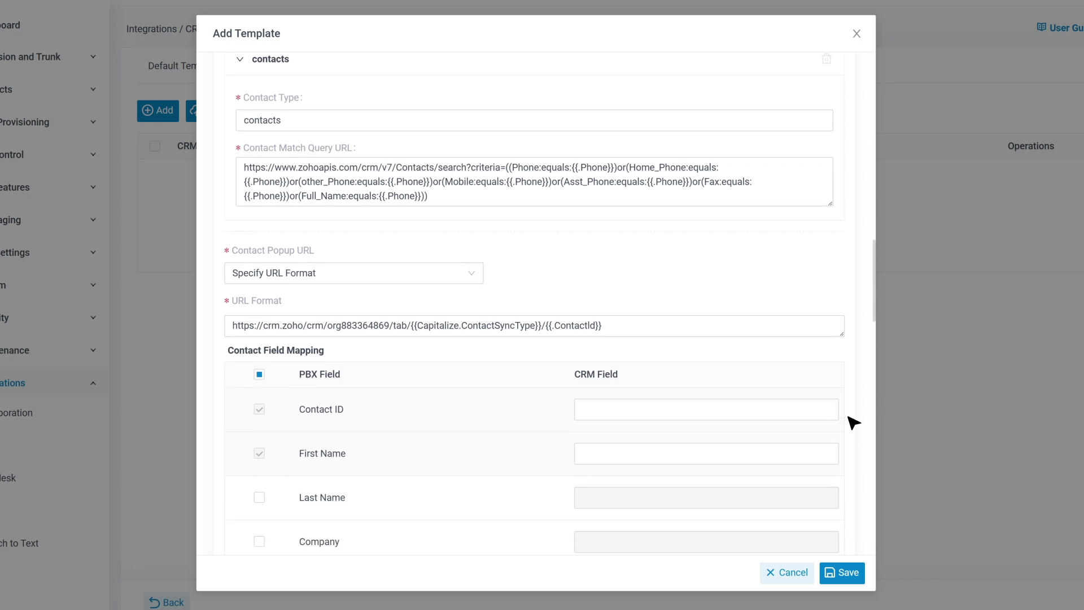
{"action": "scroll", "coordinate": [852, 422], "scroll_direction": "down", "scroll_amount": 3}
{"action": "left_click", "coordinate": [802, 154]}
{"action": "type", "text": "data.#.id"}
- Map First Name to data.#.First_Name and Business Number to data.#.Phone, leaving Custom Value off
{"action": "key", "text": "Tab"}
{"action": "type", "text": "data.#.First_Name"}
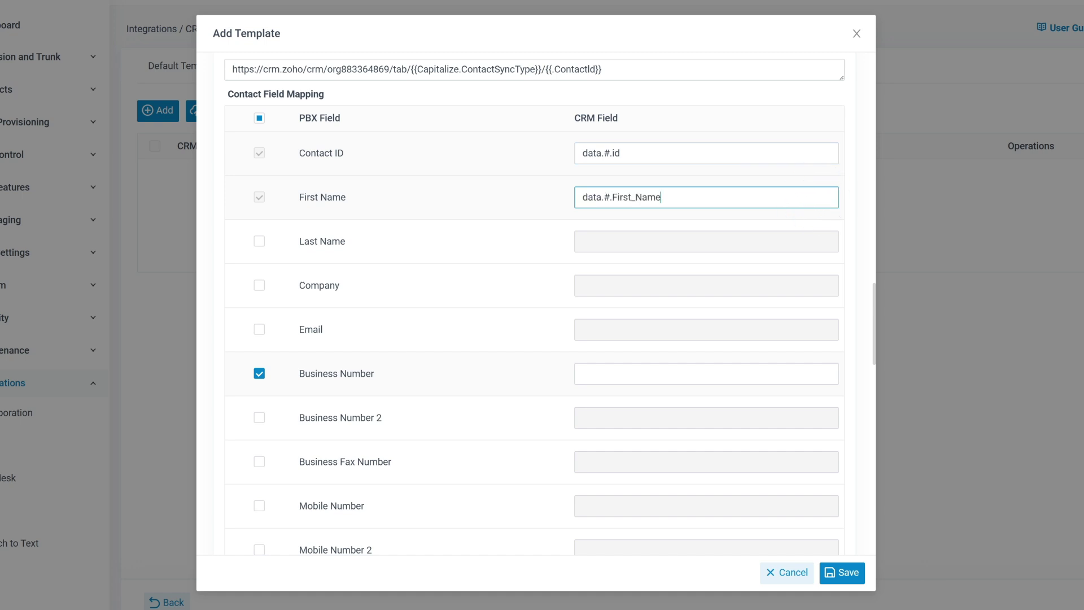
{"action": "left_click", "coordinate": [805, 368]}
{"action": "type", "text": "data.#.Phone"}
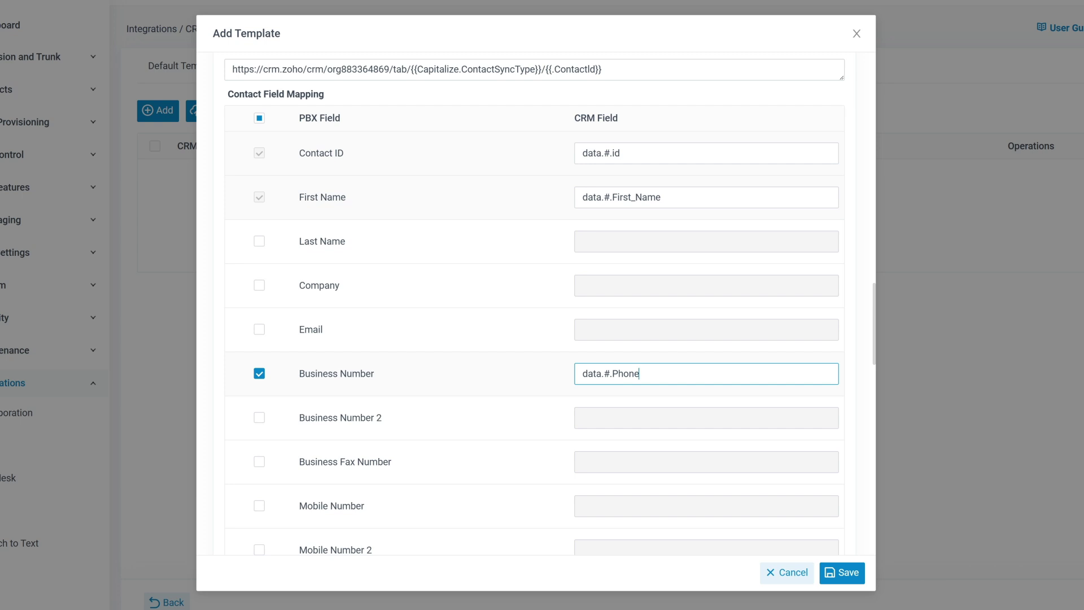
{"action": "left_click_drag", "start_coordinate": [875, 358], "coordinate": [902, 456]}
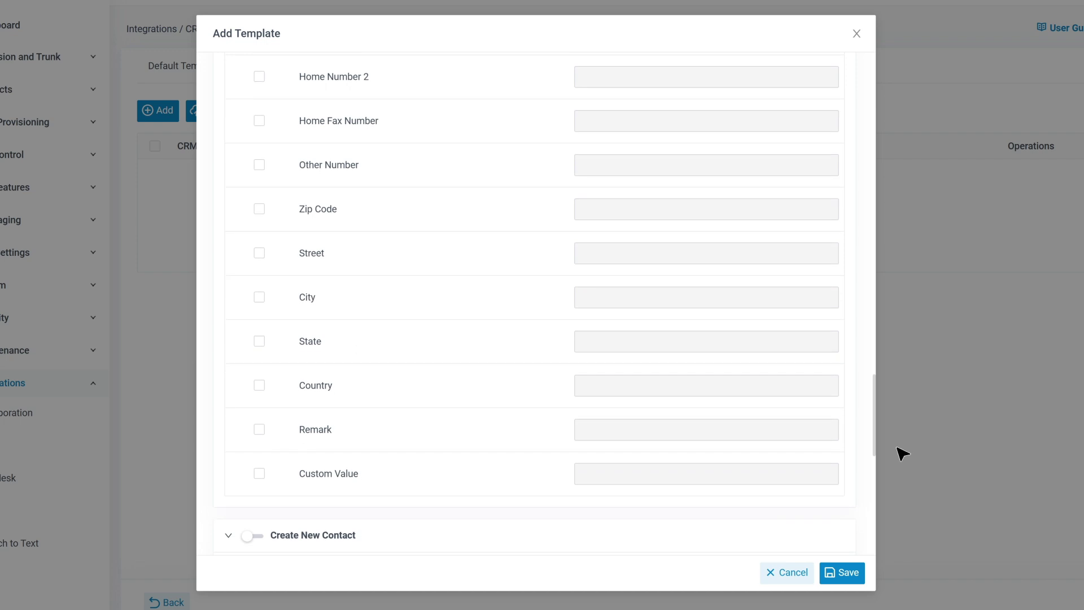
{"action": "left_click", "coordinate": [259, 474]}
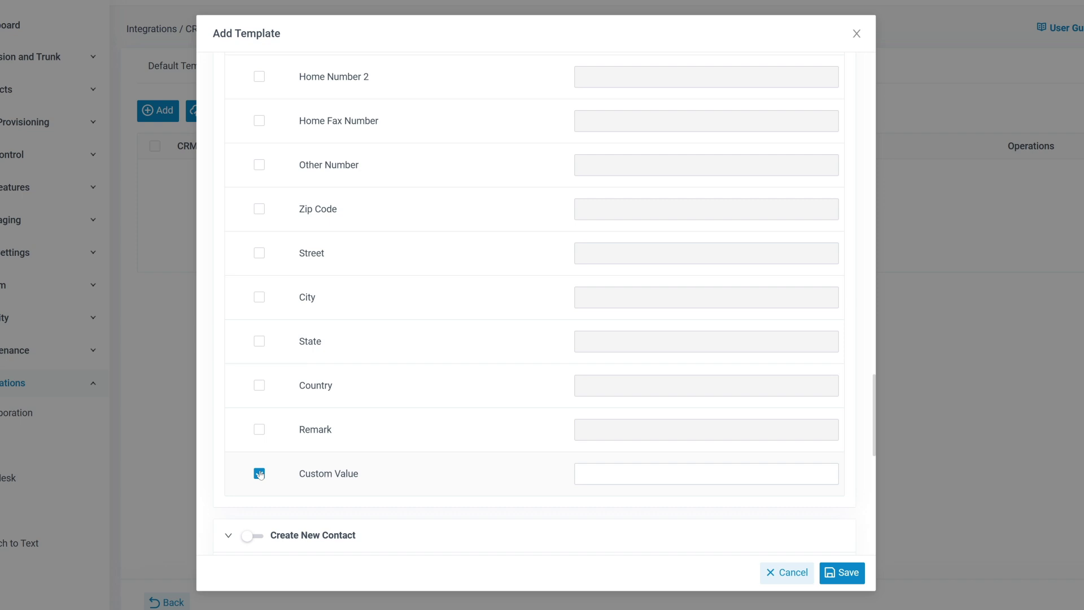
{"action": "left_click", "coordinate": [259, 474]}
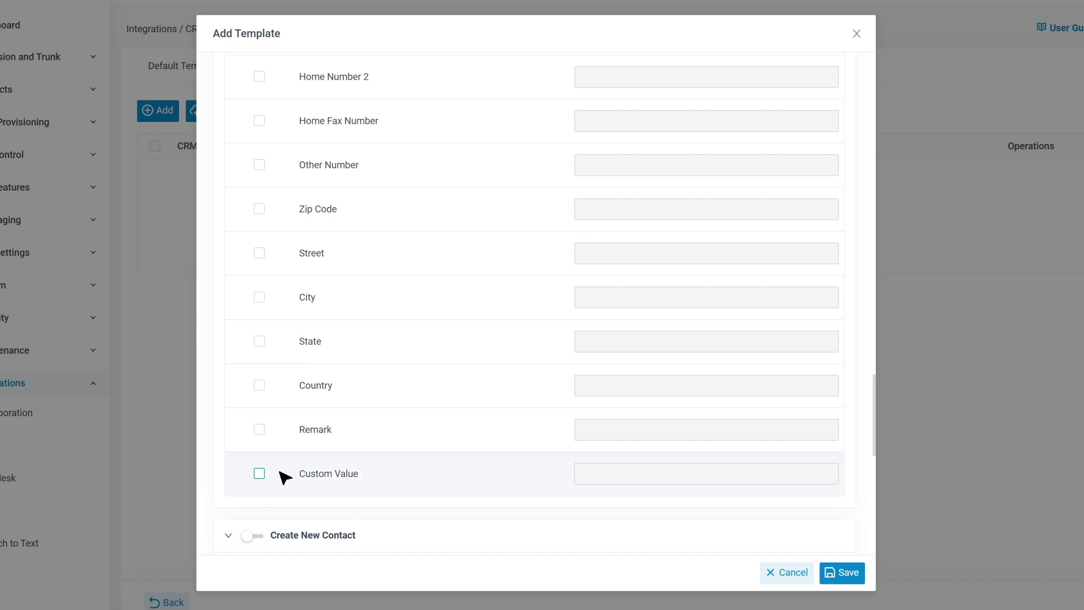
{"action": "scroll", "coordinate": [860, 508], "scroll_direction": "down", "scroll_amount": 6}
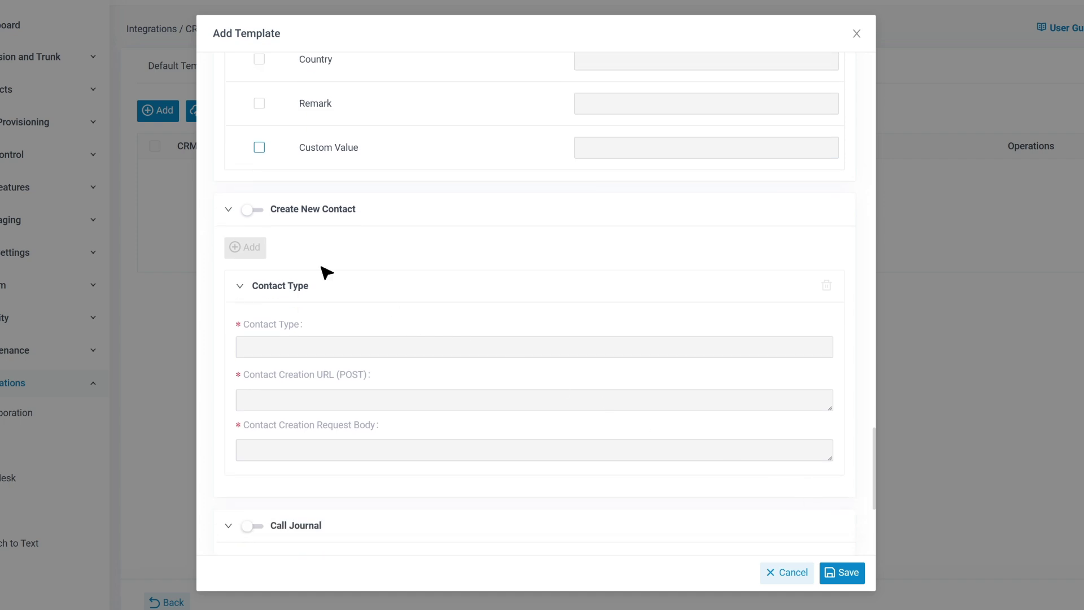
- Enable Create New Contact with type 'contacts', the Zoho Contacts POST URL and a JSON body
{"action": "left_click", "coordinate": [252, 210]}
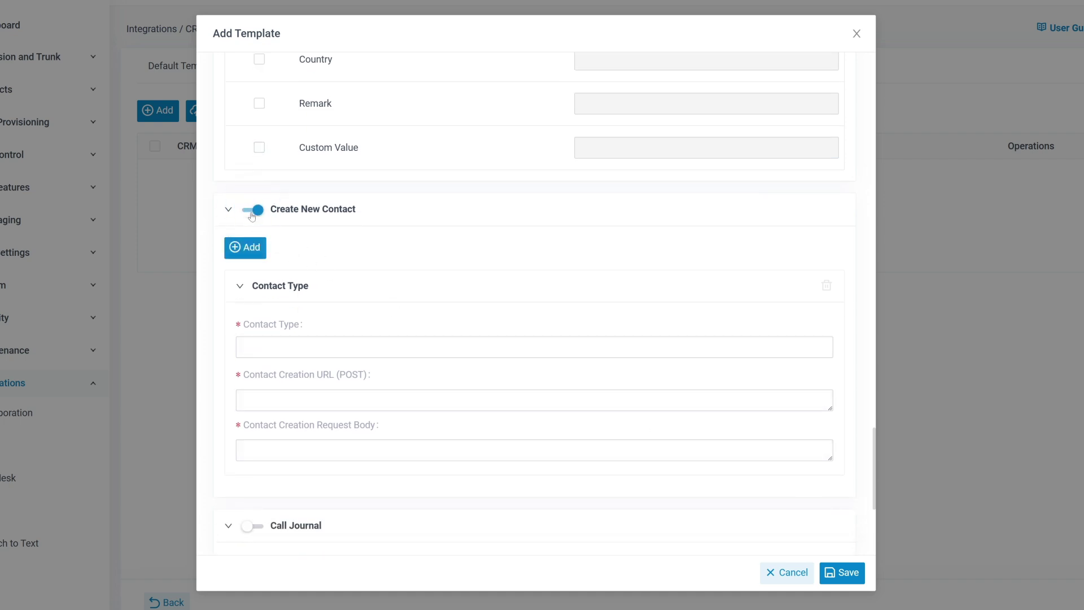
{"action": "left_click", "coordinate": [575, 345]}
{"action": "type", "text": "contacts"}
{"action": "left_click", "coordinate": [632, 400]}
{"action": "type", "text": "https://www.zohoapis.com/crm/v7/Contacts"}
{"action": "left_click", "coordinate": [650, 453]}
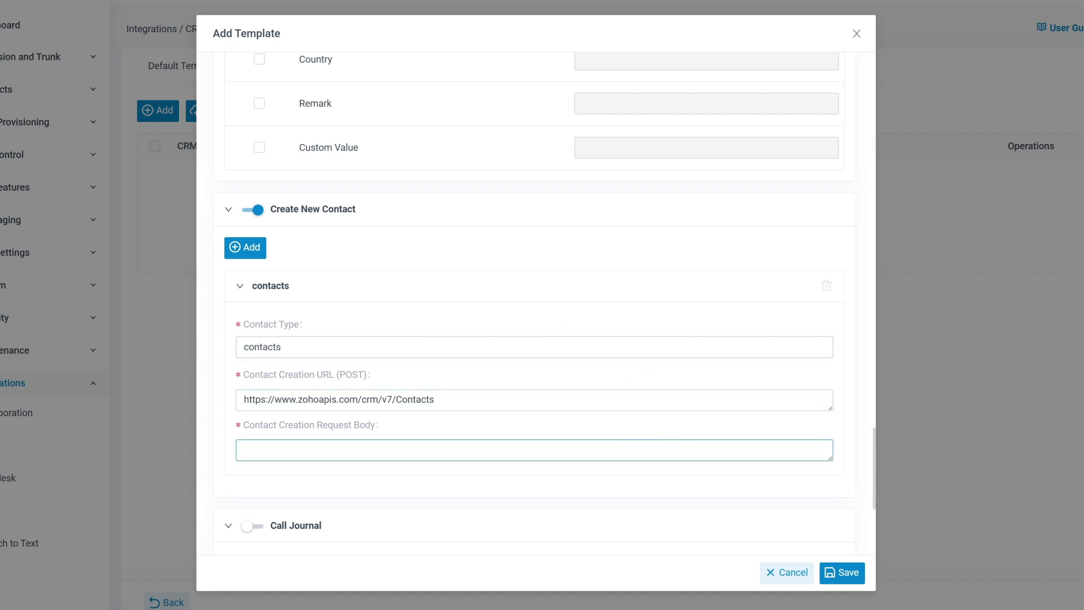
{"action": "type", "text": "{ \"data\":[ {\"Last_Name\":\"{{.LastName}}\", \"First_Name:\":\"{{.FirstName}}\", \"Email\":\"{{.Email}}\", \"Phone\":{{.BusinessNumber}}\", \"Mobile\":{{.MobileNumber}} } ] }"}
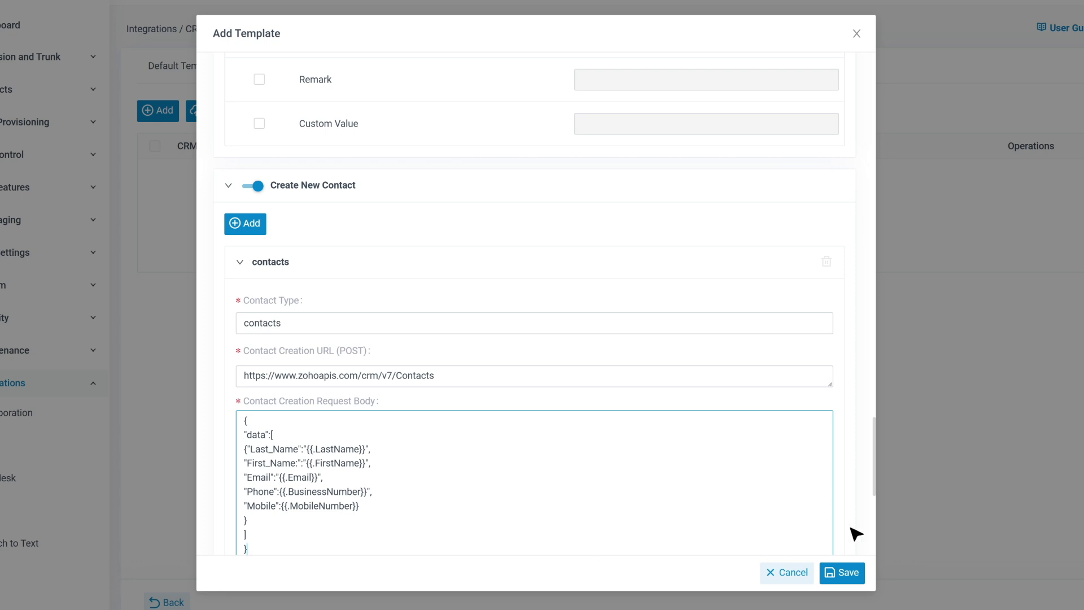
{"action": "scroll", "coordinate": [856, 534], "scroll_direction": "down", "scroll_amount": 7}
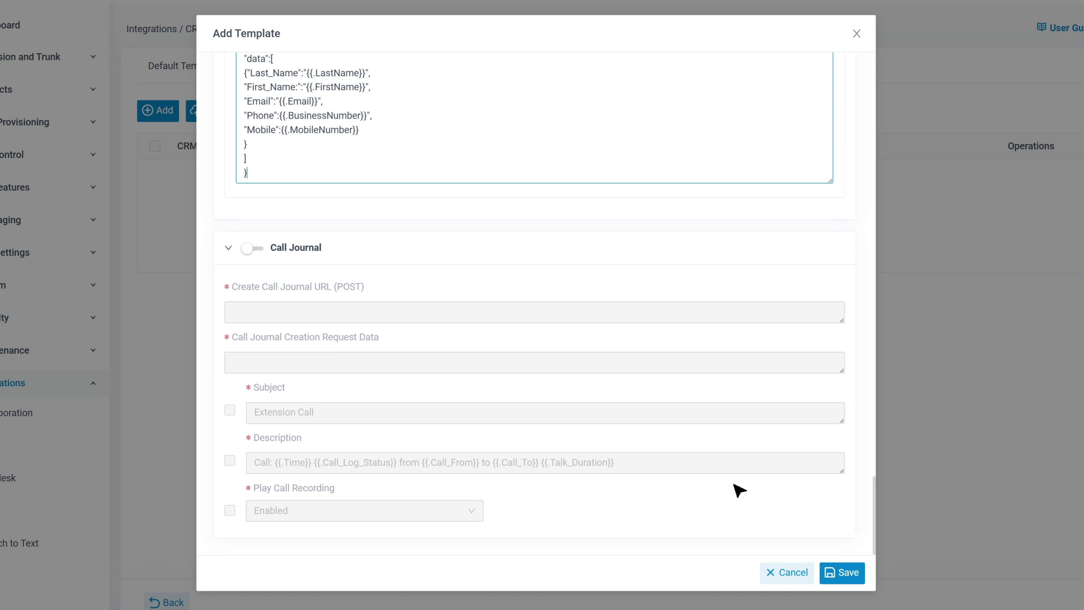
- Enable call journals with the Zoho Calls URL and a JSON request body
{"action": "left_click", "coordinate": [259, 252]}
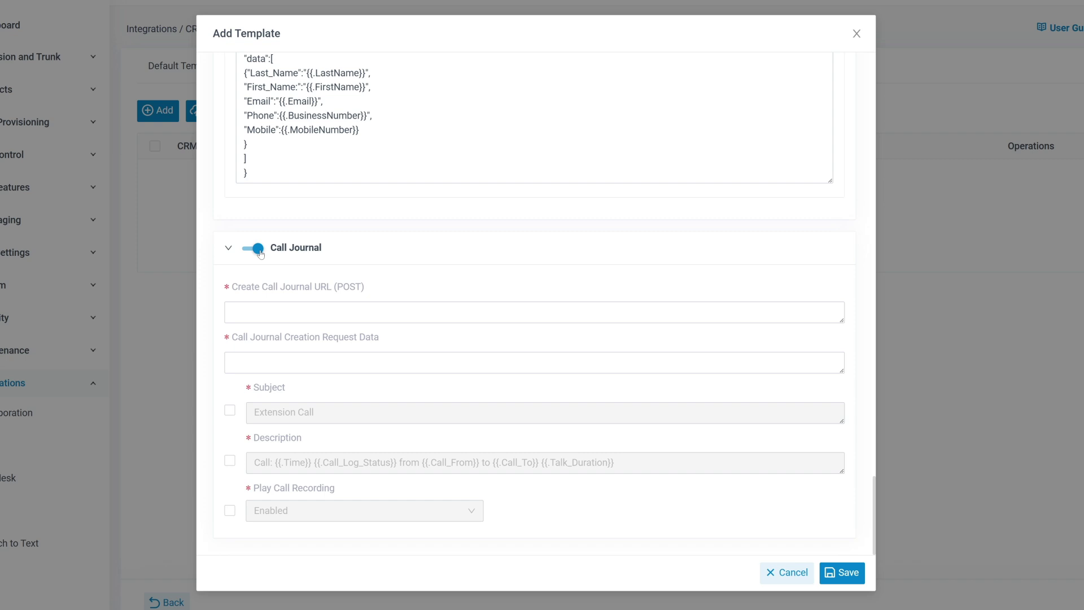
{"action": "left_click", "coordinate": [444, 308]}
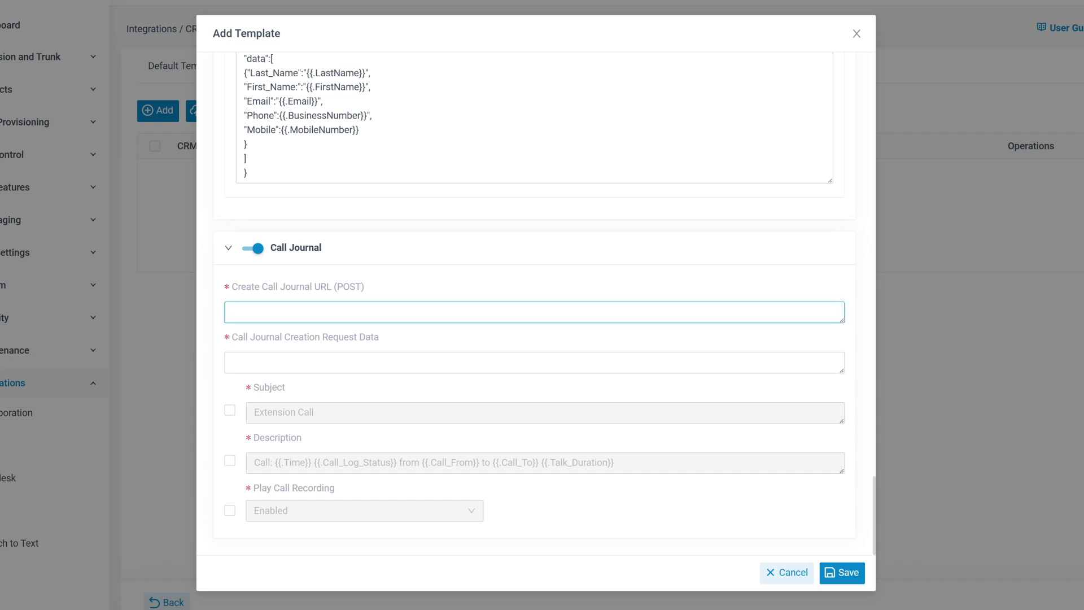
{"action": "type", "text": "https://www.zohoapis.com/crm/v7/Calls"}
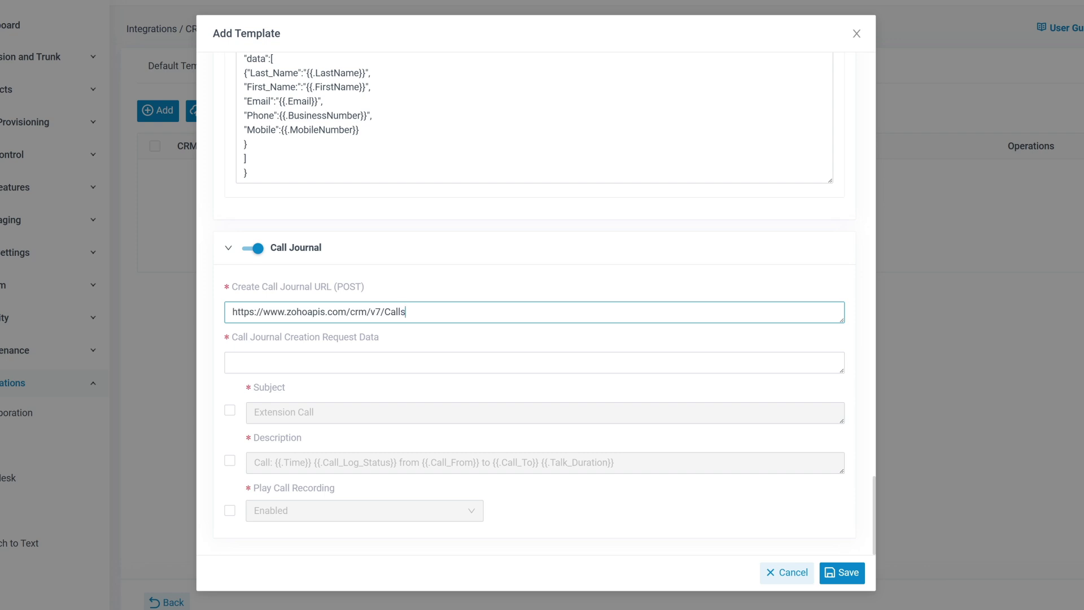
{"action": "left_click", "coordinate": [517, 364]}
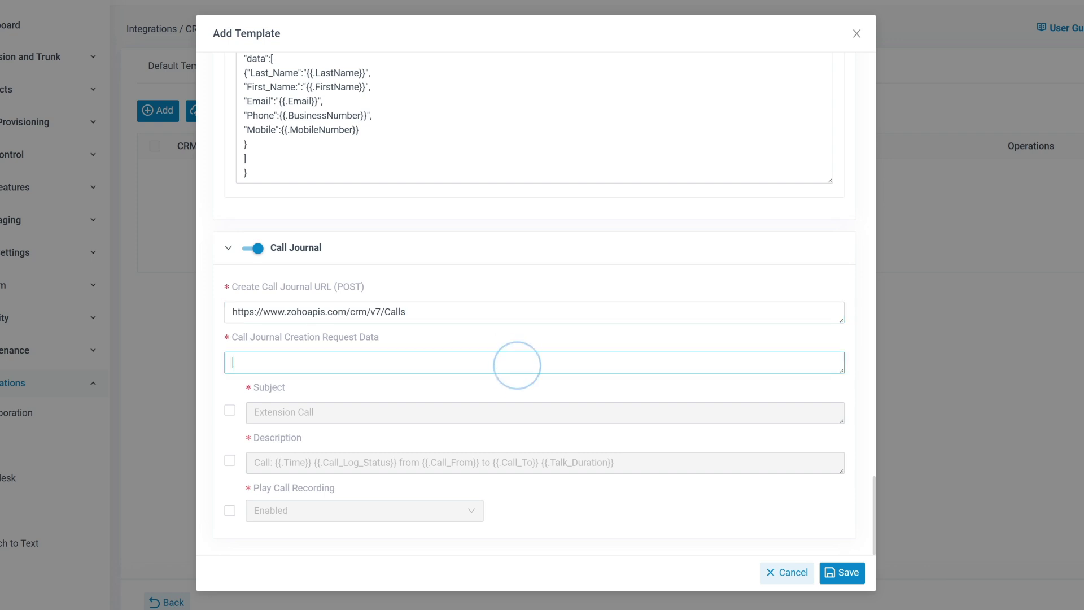
{"action": "type", "text": "{  \"data\": [ { \"Description\":\"{{.Description}}\", {{if.RecordPath}}\"Voice_Recording__s\":\"{{.RecordPath}}\",{{end}} \"Call_Start_Time\": \"{{TimeFormat .StartTimeUnix 'yyyy-MM-ddTHH:mm:ss-z' '1'}}\", \"Subject\": \"{{.Subject}}\", \"Call_Type\": \"Inbound\", \"Call_Result\": \"{{.Call_Log_Status}}\", \"Call_Duration\": \"{{.Talk_Duration_Sec}}\" } ] }"}
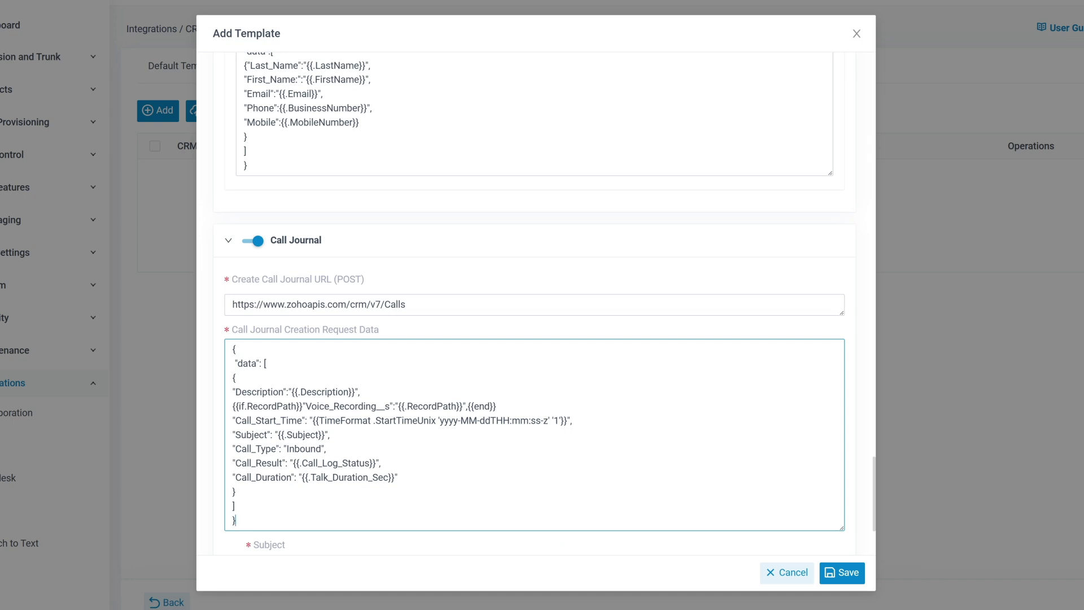
{"action": "scroll", "coordinate": [534, 303], "scroll_direction": "down", "scroll_amount": 3}
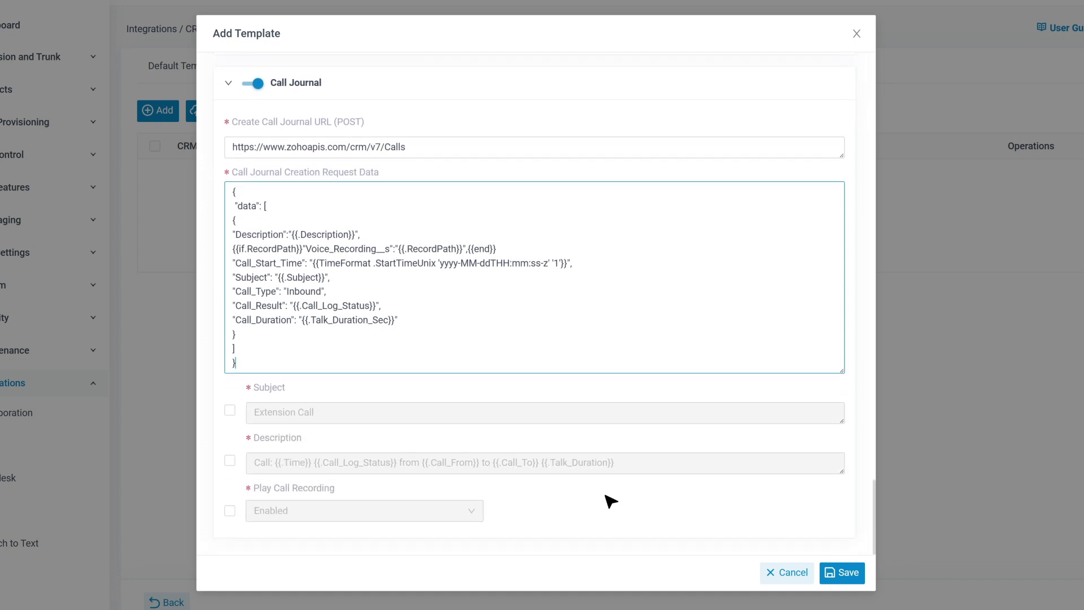
- Include Subject, Description and call recording, save, and accept the Zoho authorization
{"action": "left_click", "coordinate": [230, 410]}
{"action": "left_click", "coordinate": [229, 460]}
{"action": "left_click", "coordinate": [230, 511]}
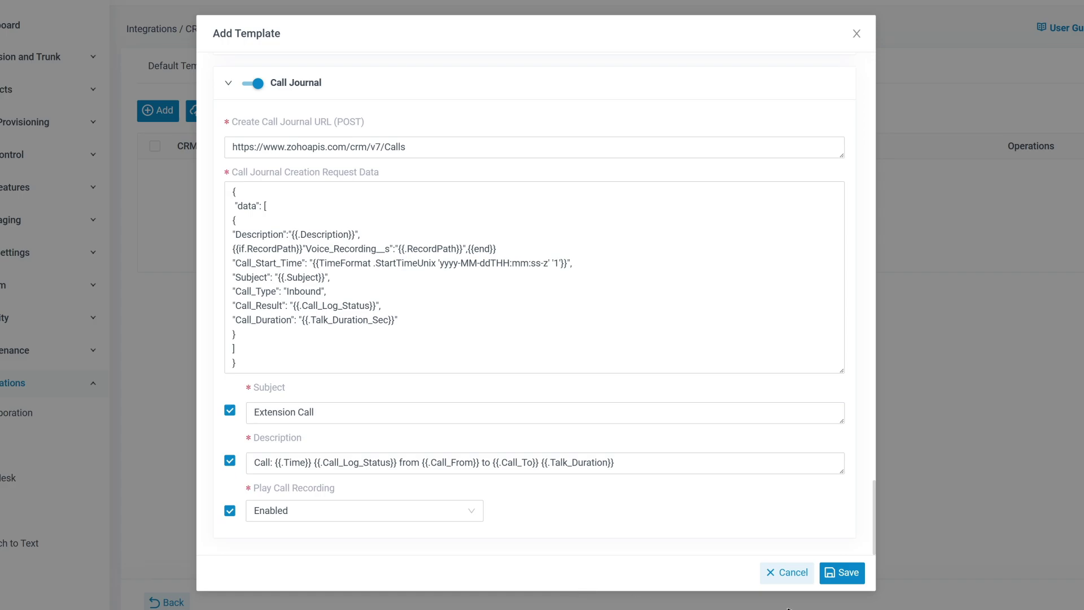
{"action": "left_click", "coordinate": [840, 572]}
{"action": "left_click", "coordinate": [345, 399]}
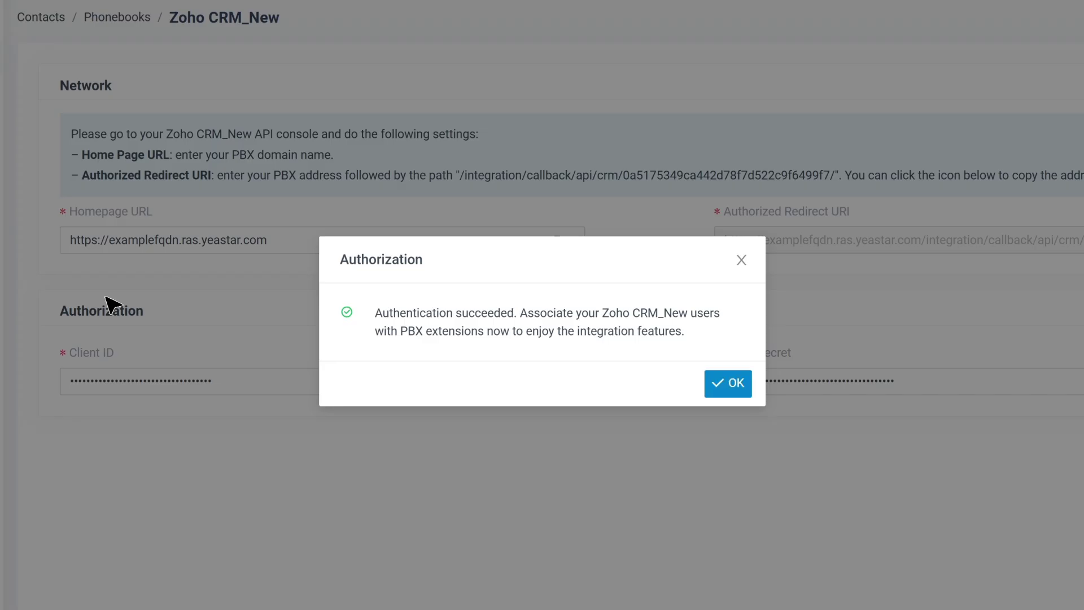
{"action": "left_click", "coordinate": [708, 383]}
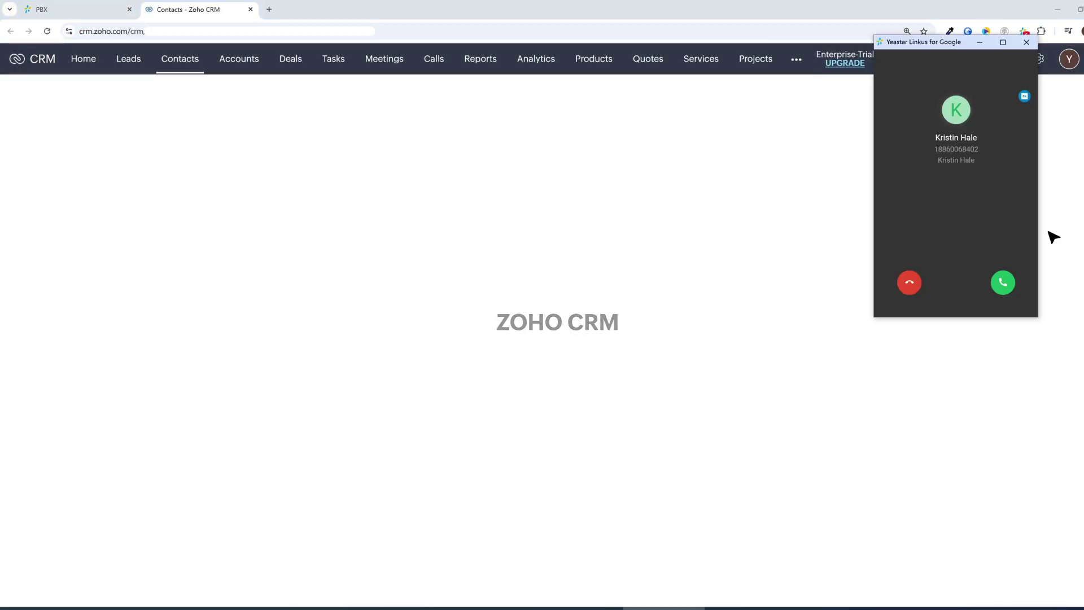
- Answer and end the test call, check Closed Activities, then return to the PBX tab
{"action": "left_click", "coordinate": [1003, 284]}
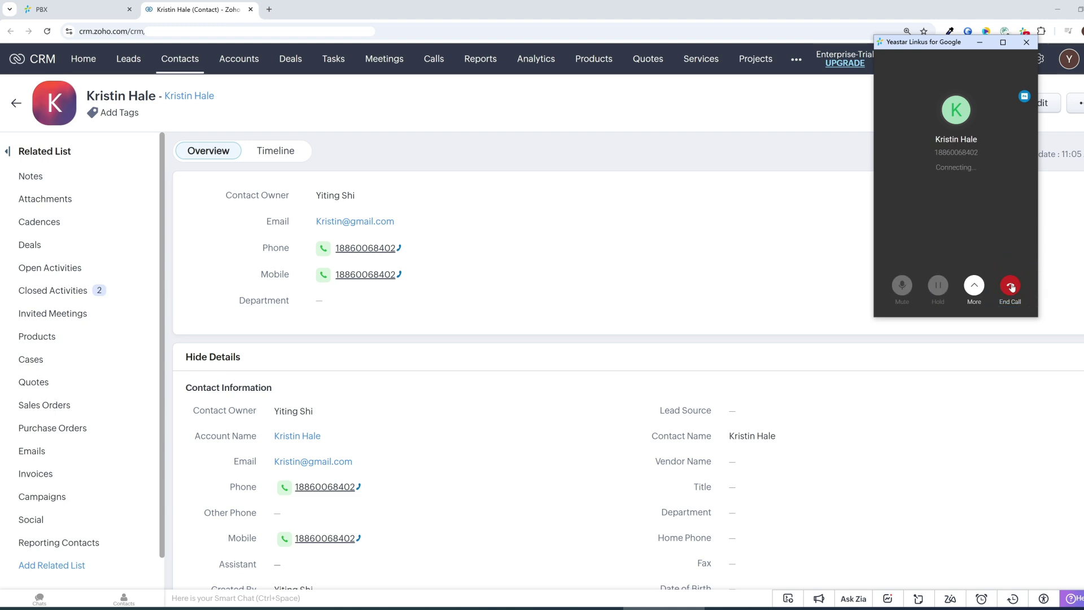
{"action": "left_click", "coordinate": [1011, 287]}
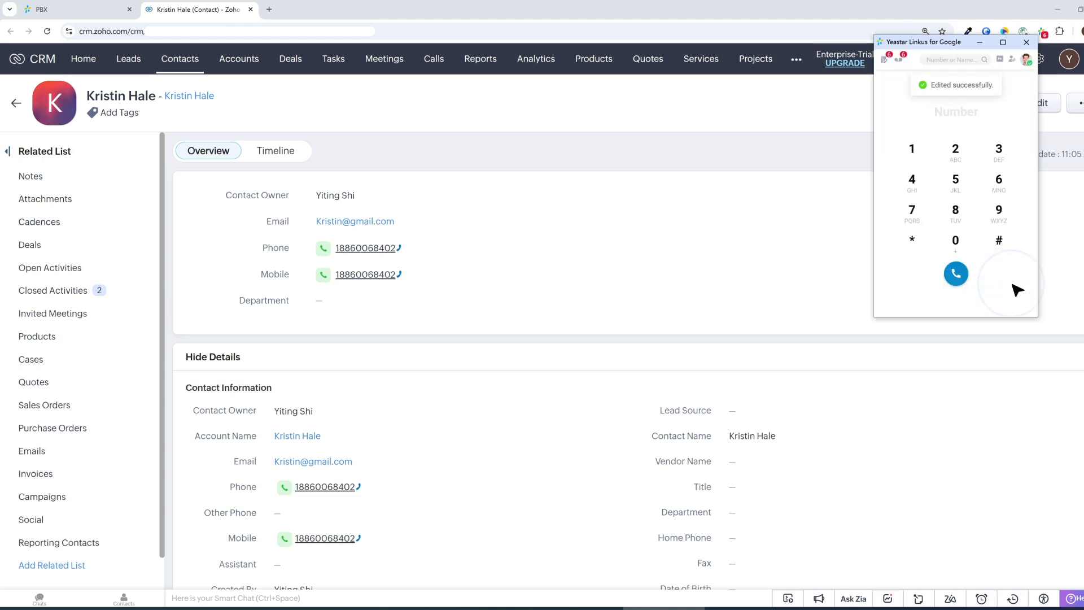
{"action": "left_click", "coordinate": [151, 291]}
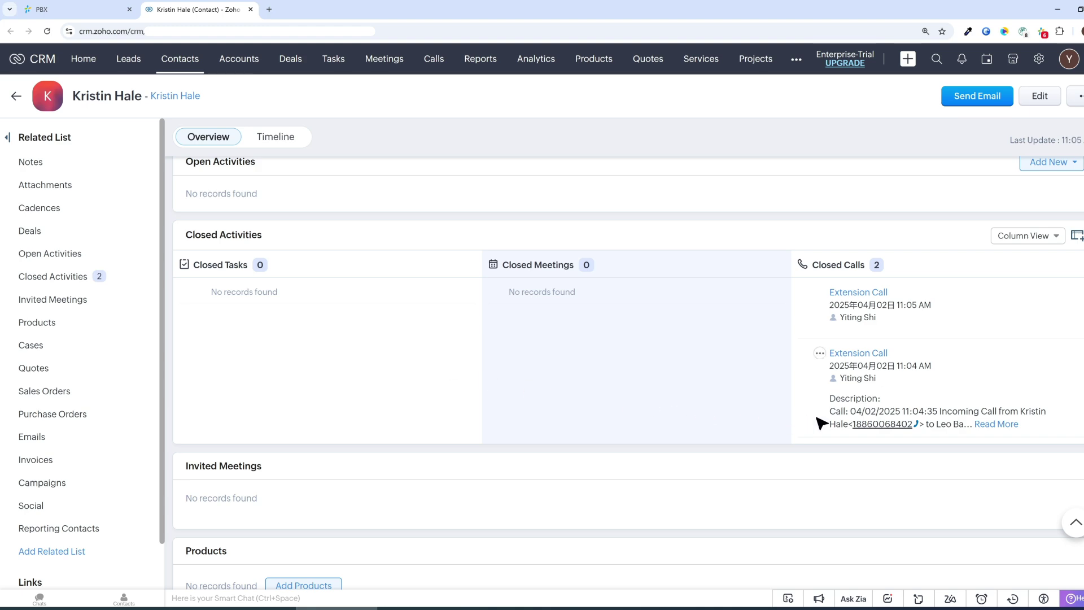
{"action": "left_click", "coordinate": [79, 10]}
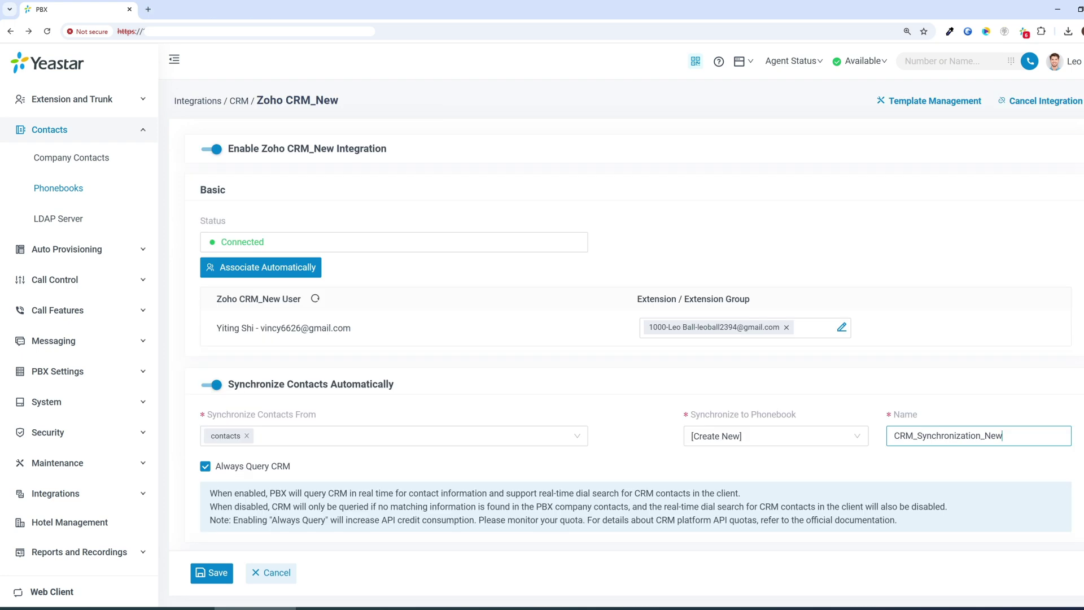
- Turn on Create New Contact for calls and save the integration settings
{"action": "scroll", "coordinate": [636, 330], "scroll_direction": "down", "scroll_amount": 5}
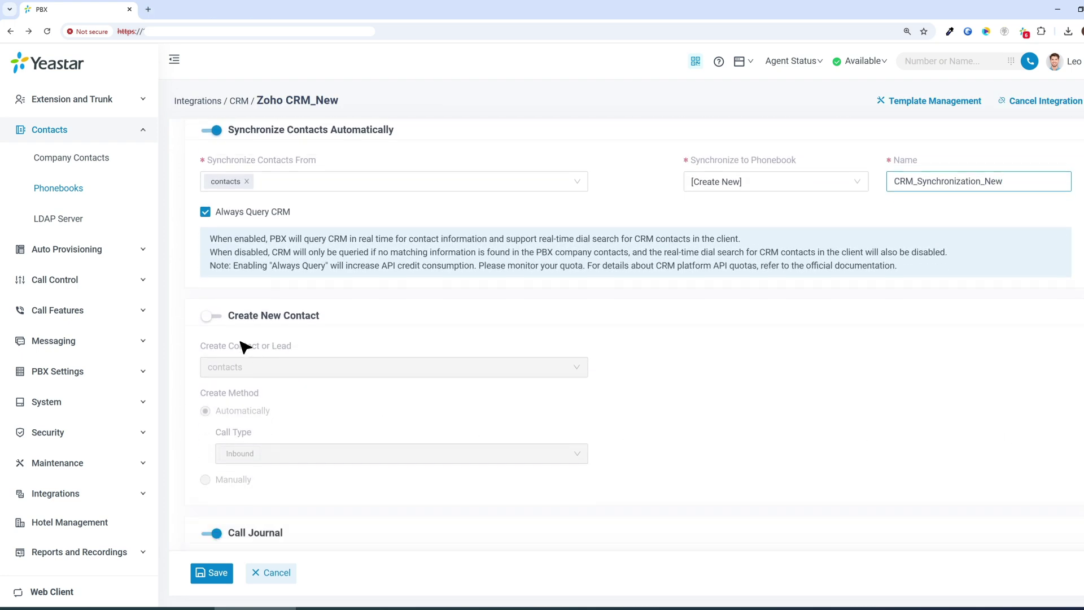
{"action": "left_click", "coordinate": [213, 317]}
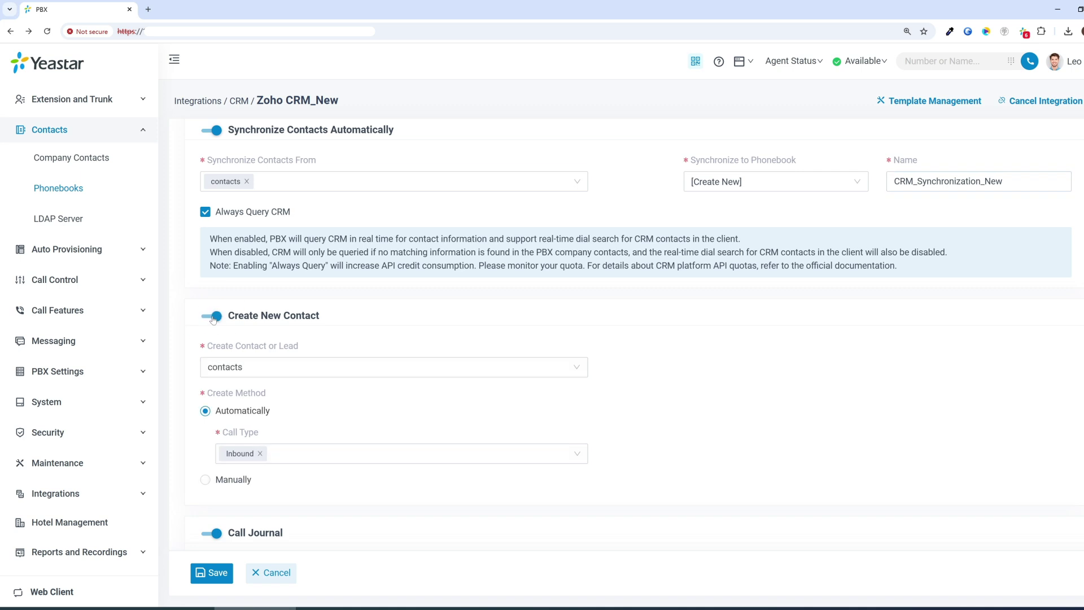
{"action": "left_click", "coordinate": [205, 572]}
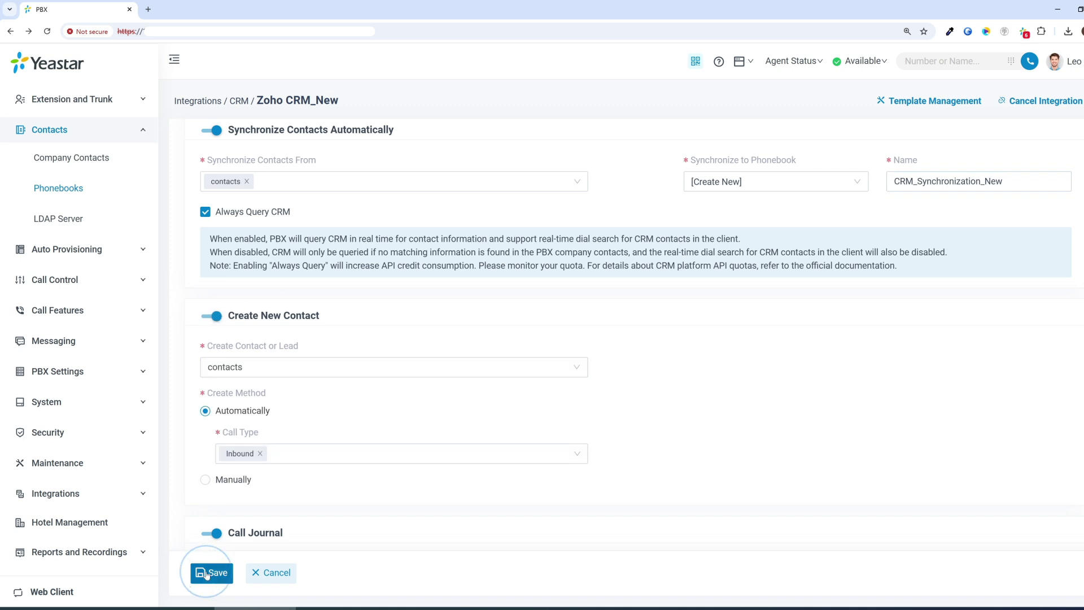
- Download the Zoho CRM_New custom template and switch to the second PBX (P570) console
{"action": "left_click", "coordinate": [936, 101]}
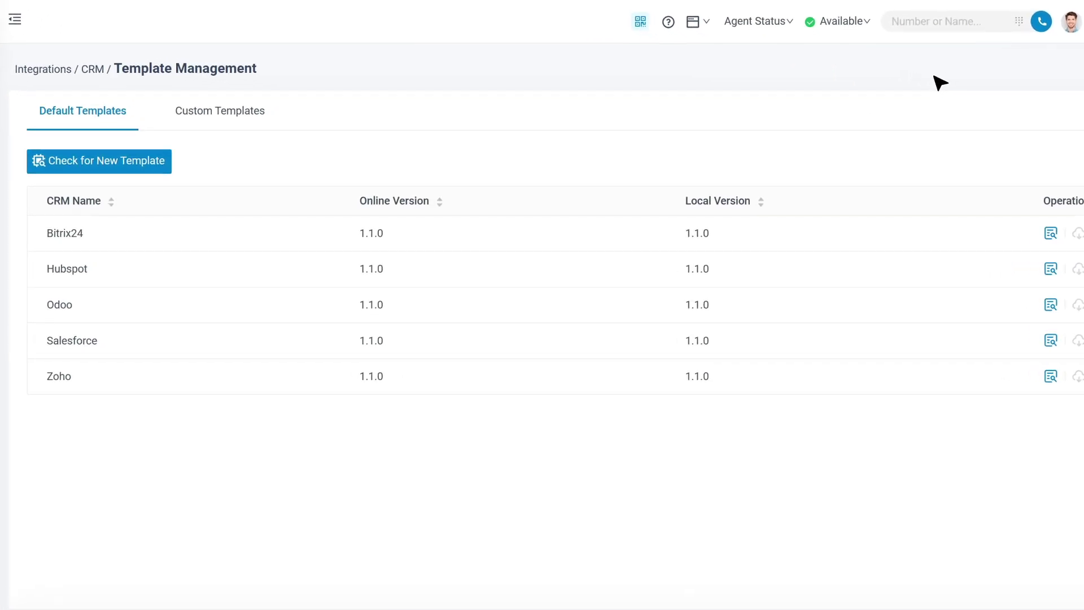
{"action": "left_click", "coordinate": [257, 111]}
{"action": "left_click", "coordinate": [47, 201]}
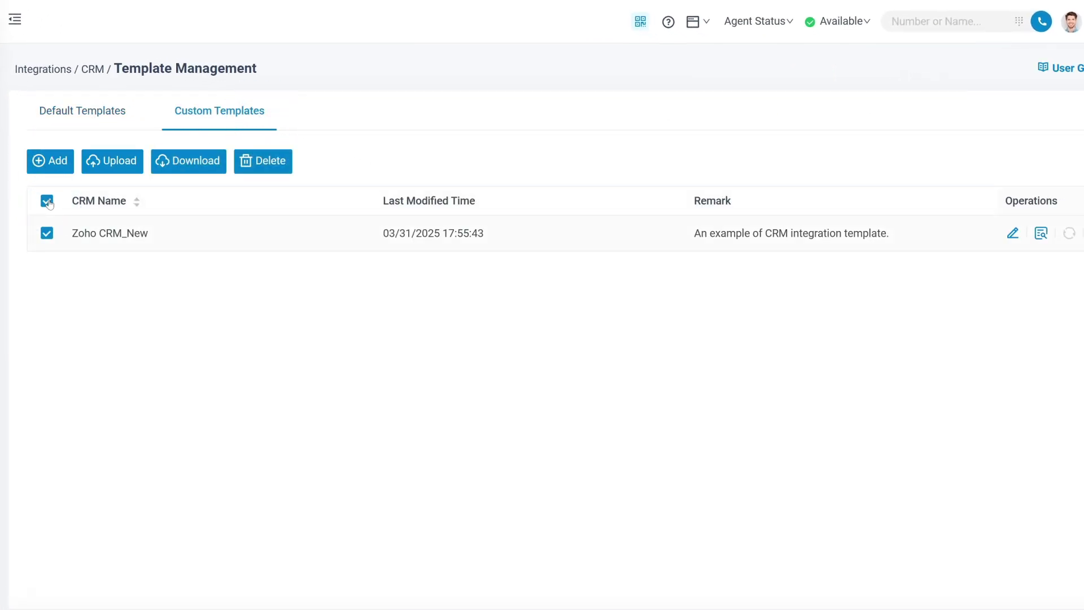
{"action": "left_click", "coordinate": [189, 162]}
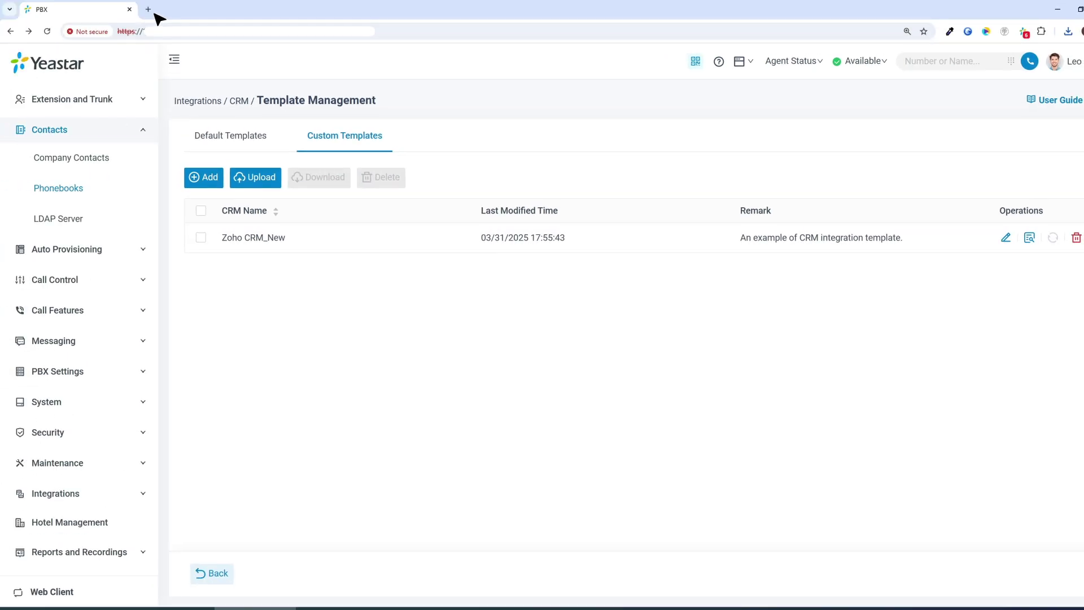
{"action": "left_click", "coordinate": [149, 10]}
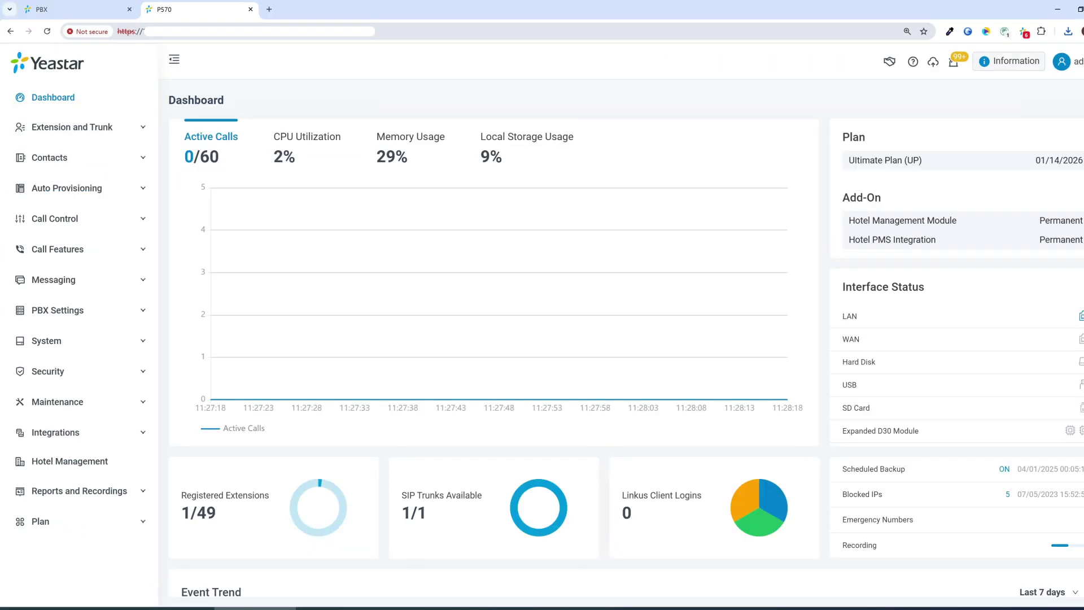
- Upload the exported Zoho CRM_New template to the P570's custom CRM templates, then return to the CRM page
{"action": "left_click", "coordinate": [93, 432]}
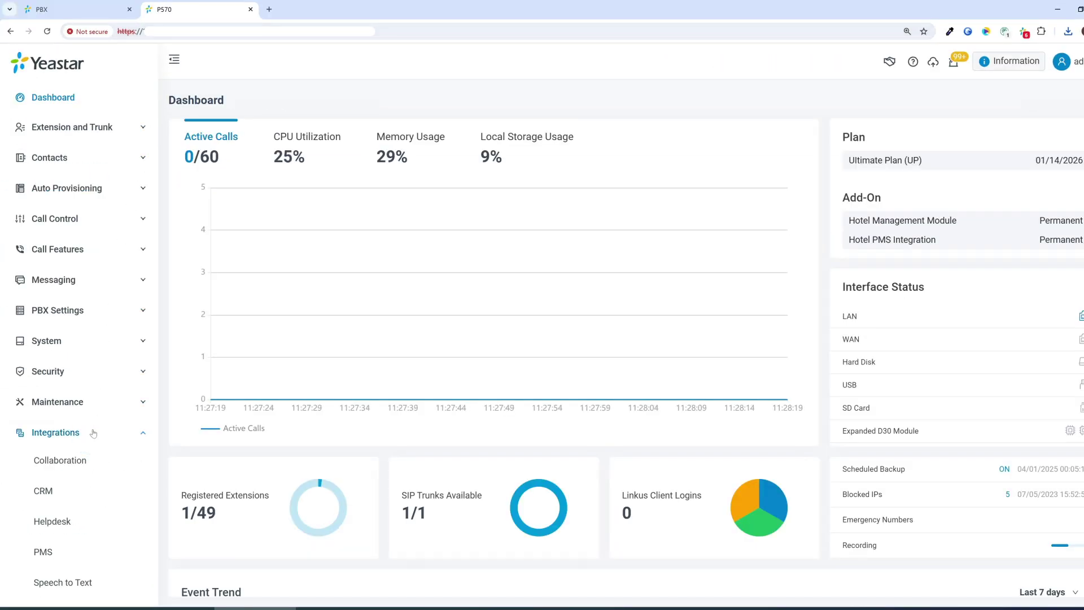
{"action": "left_click", "coordinate": [76, 491]}
{"action": "left_click", "coordinate": [643, 253]}
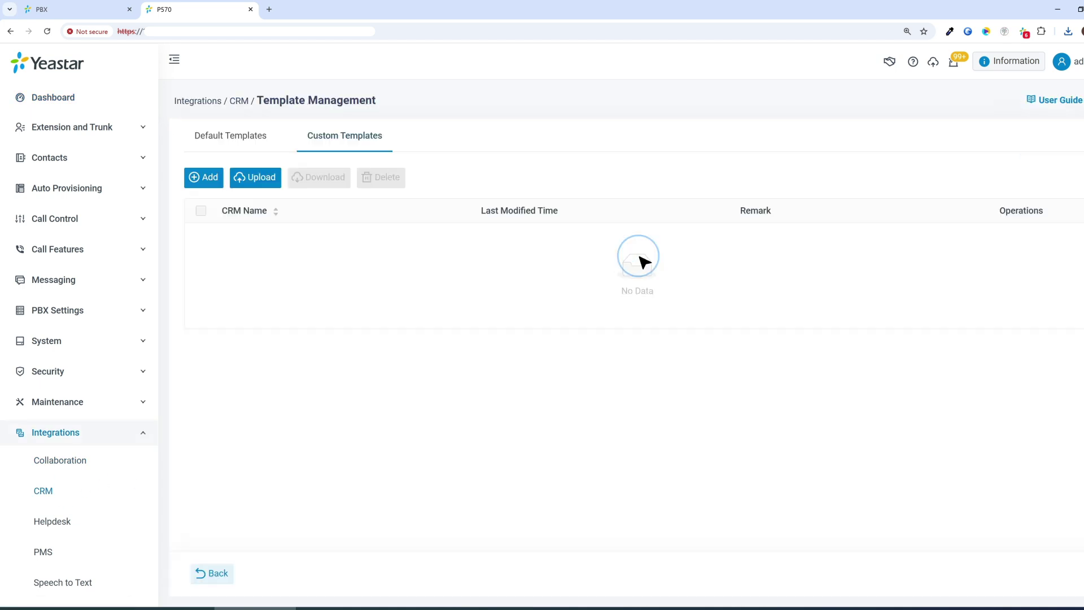
{"action": "left_click", "coordinate": [251, 177]}
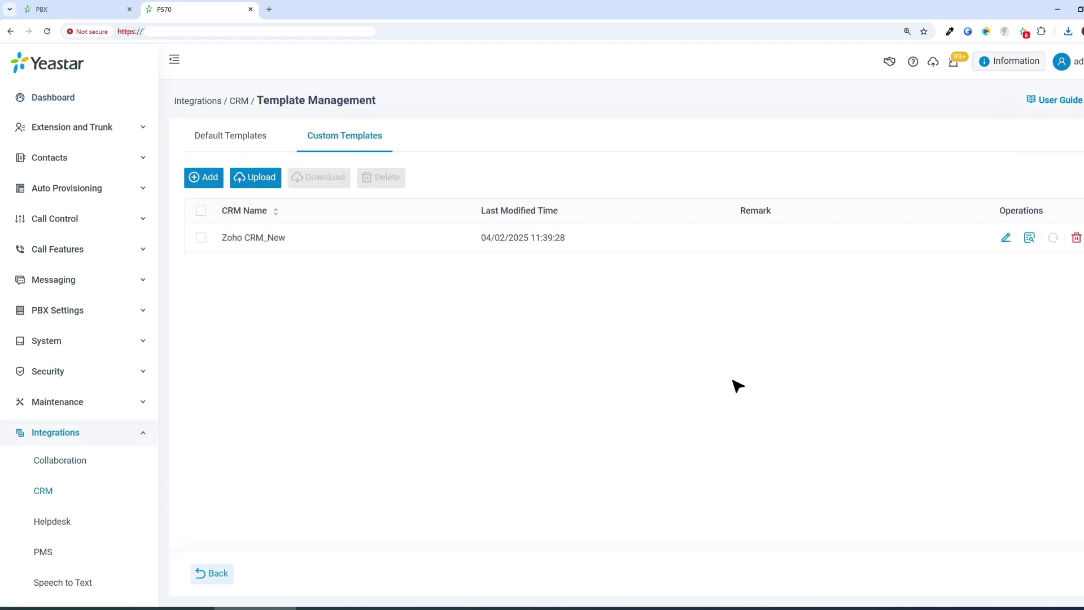
{"action": "left_click", "coordinate": [90, 491]}
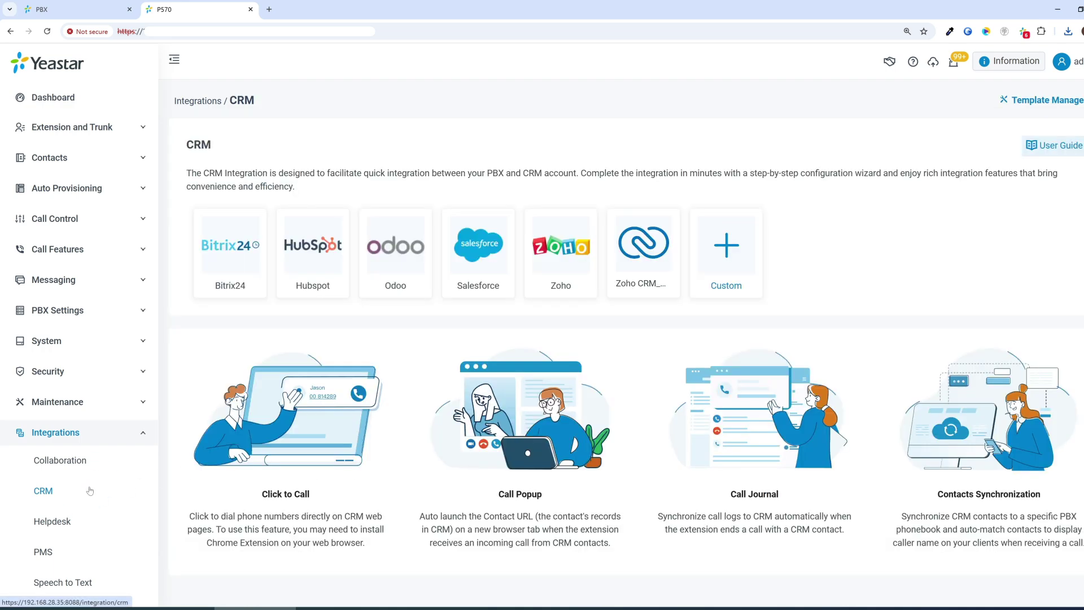
- Open the imported Zoho CRM_New card to start configuring its integration
{"action": "left_click", "coordinate": [643, 251]}
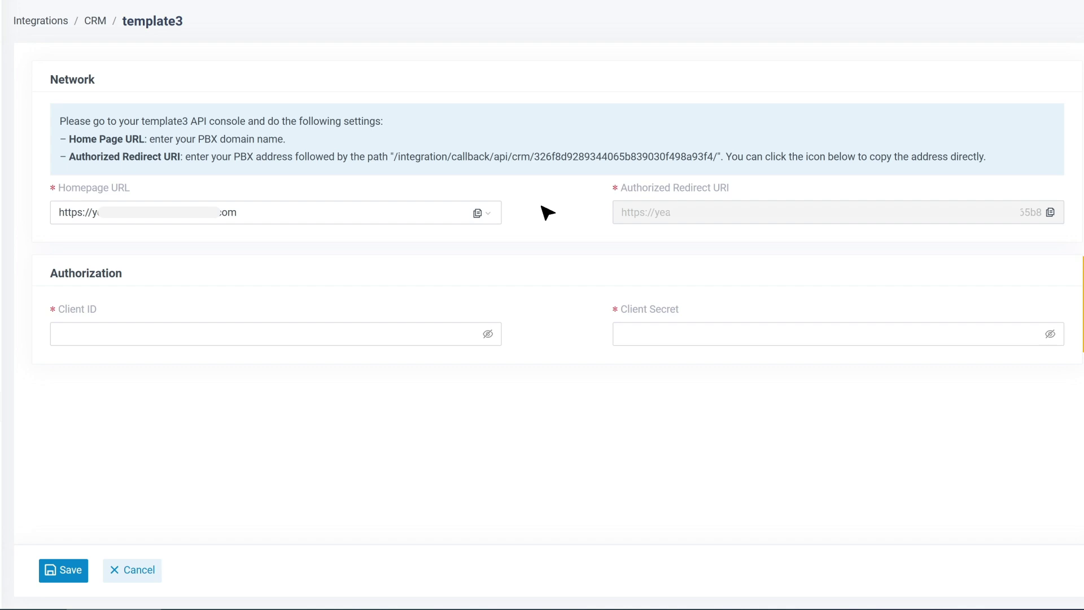